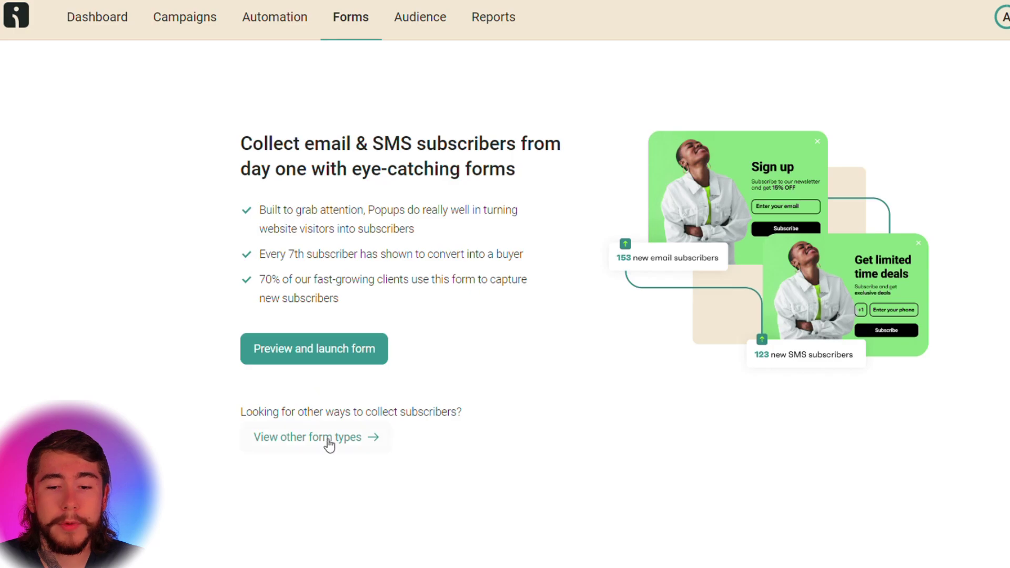
Browse the other form types in the template library and use the Branded Wheel of Fortune popup template.
{"action": "left_click", "coordinate": [326, 441]}
{"action": "scroll", "coordinate": [323, 444], "scroll_direction": "down", "scroll_amount": 2}
{"action": "scroll", "coordinate": [506, 284], "scroll_direction": "up", "scroll_amount": 2}
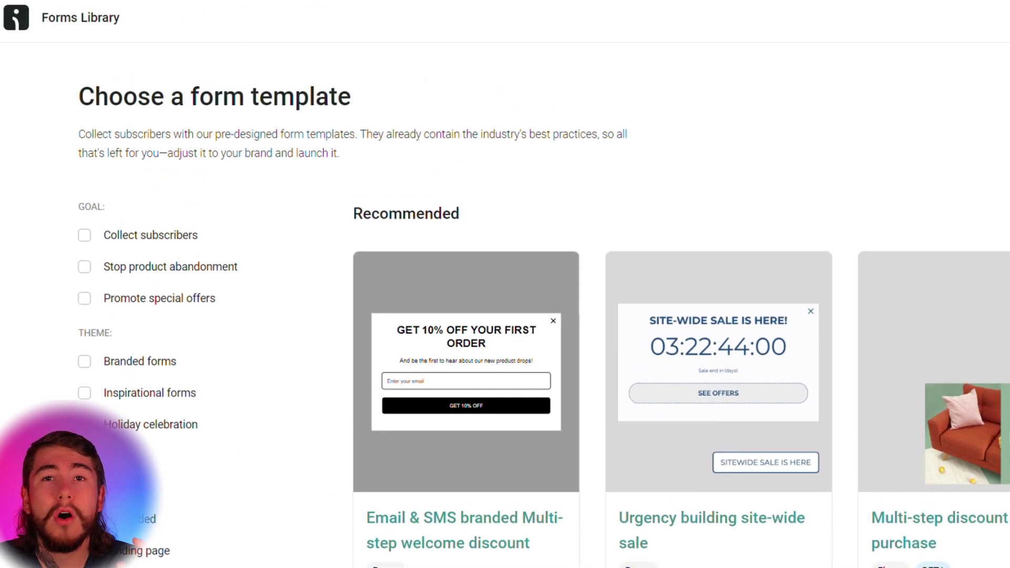
{"action": "scroll", "coordinate": [506, 284], "scroll_direction": "down", "scroll_amount": 20}
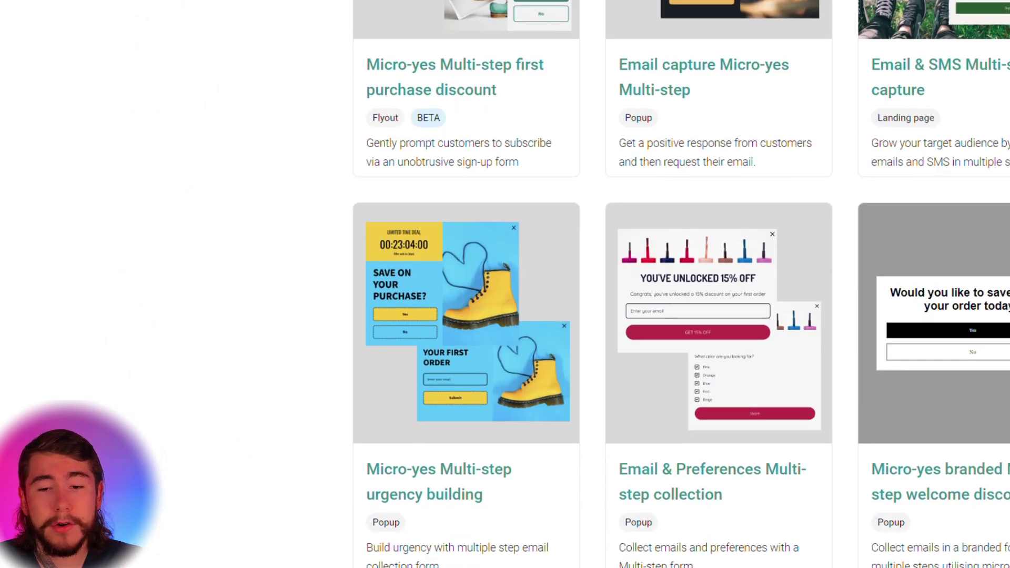
{"action": "scroll", "coordinate": [506, 284], "scroll_direction": "down", "scroll_amount": 15}
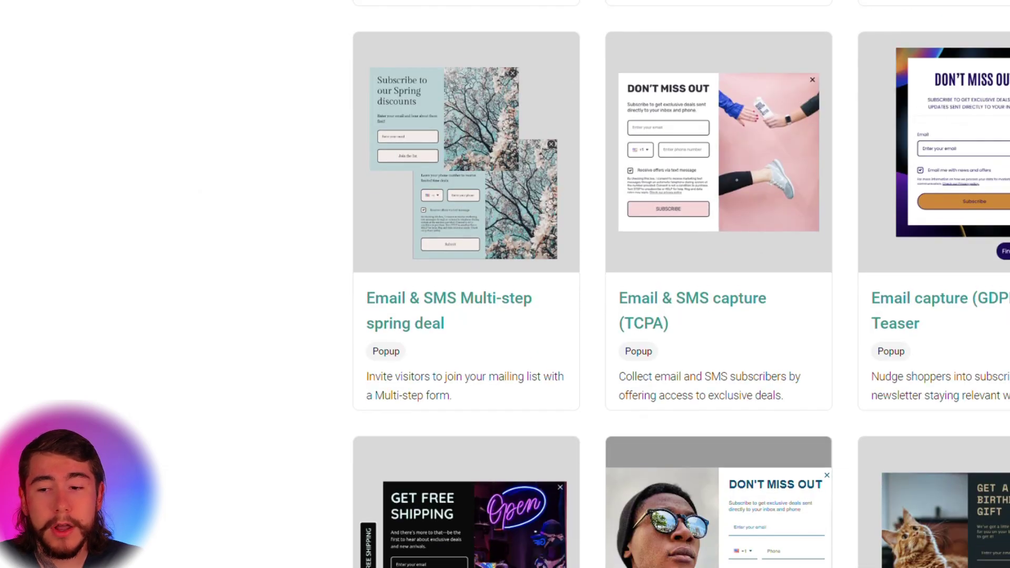
{"action": "scroll", "coordinate": [506, 284], "scroll_direction": "down", "scroll_amount": 8}
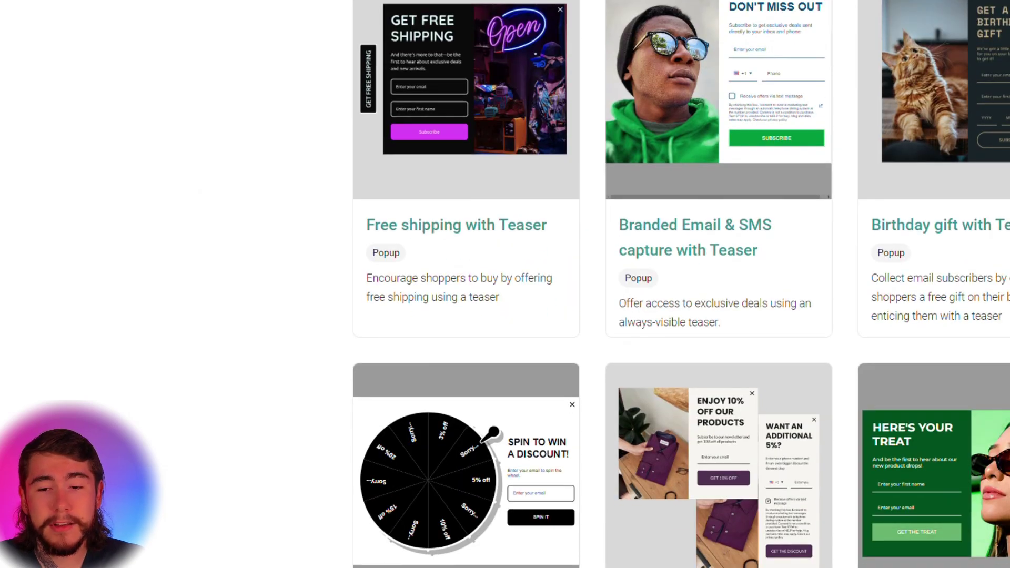
{"action": "scroll", "coordinate": [505, 284], "scroll_direction": "down", "scroll_amount": 3}
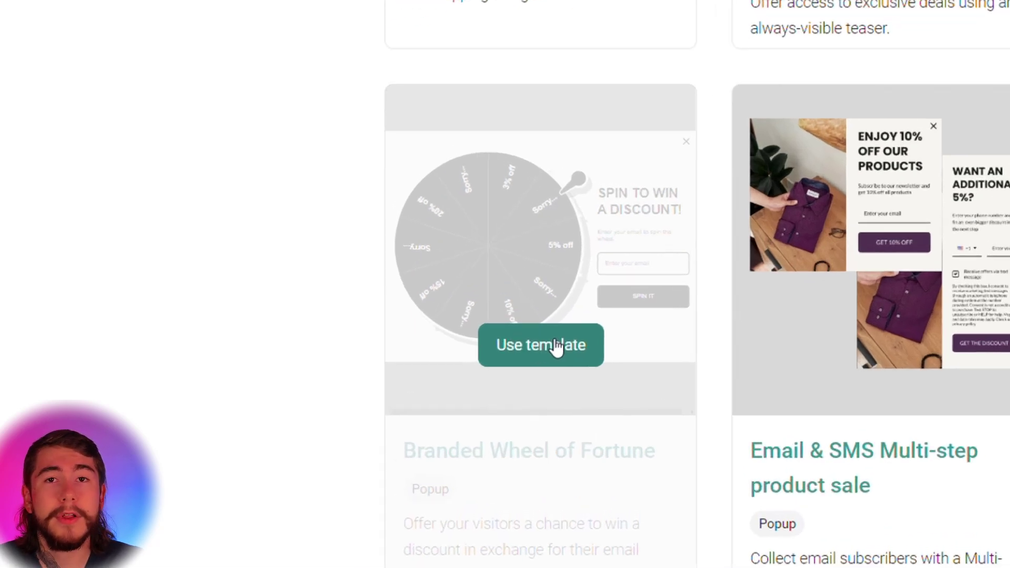
{"action": "left_click", "coordinate": [477, 318]}
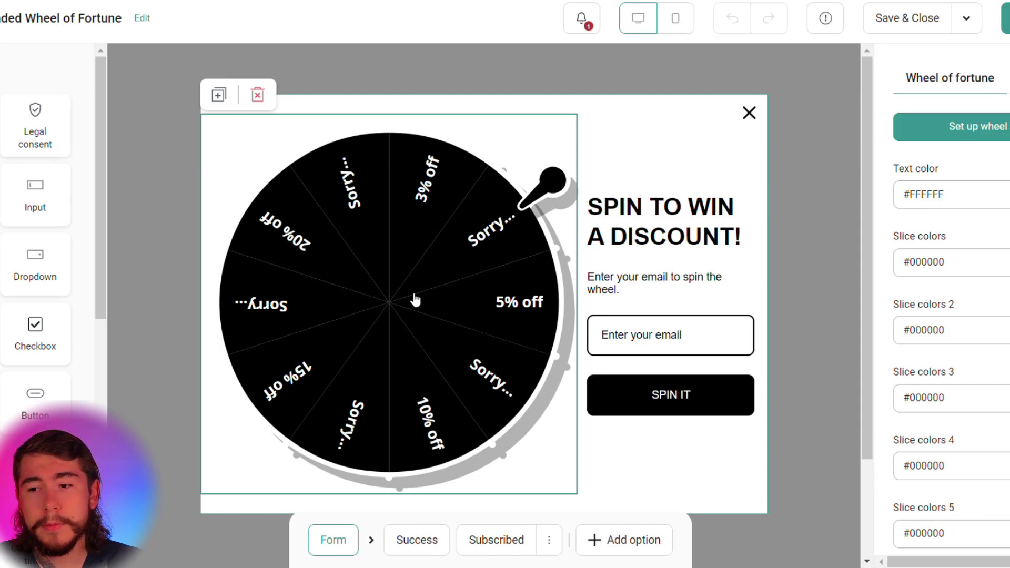
Set up the wheel's five winning slices with discount codes CODE1 through CODE5 and save the slice settings.
{"action": "left_click", "coordinate": [974, 126]}
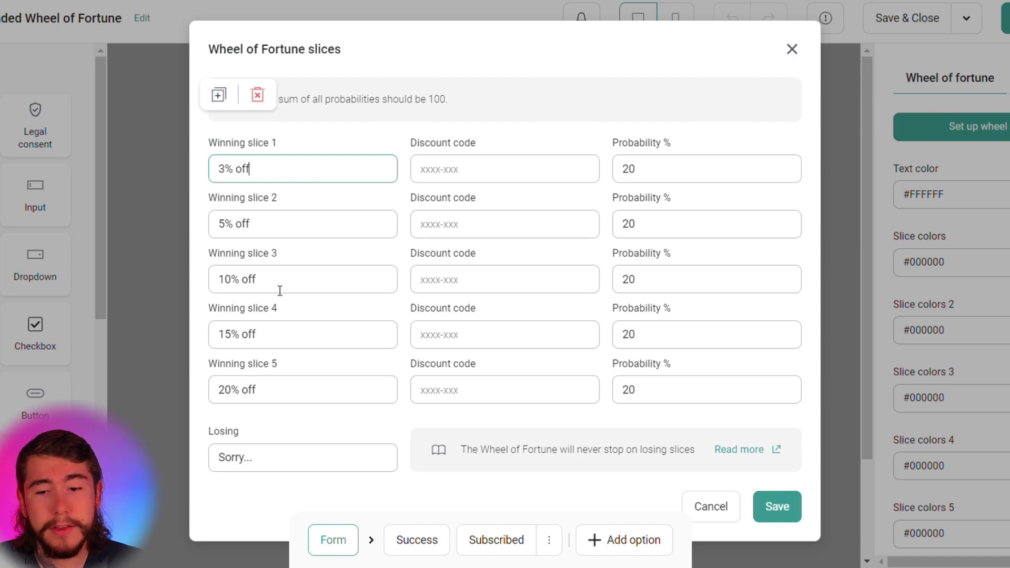
{"action": "left_click", "coordinate": [480, 169]}
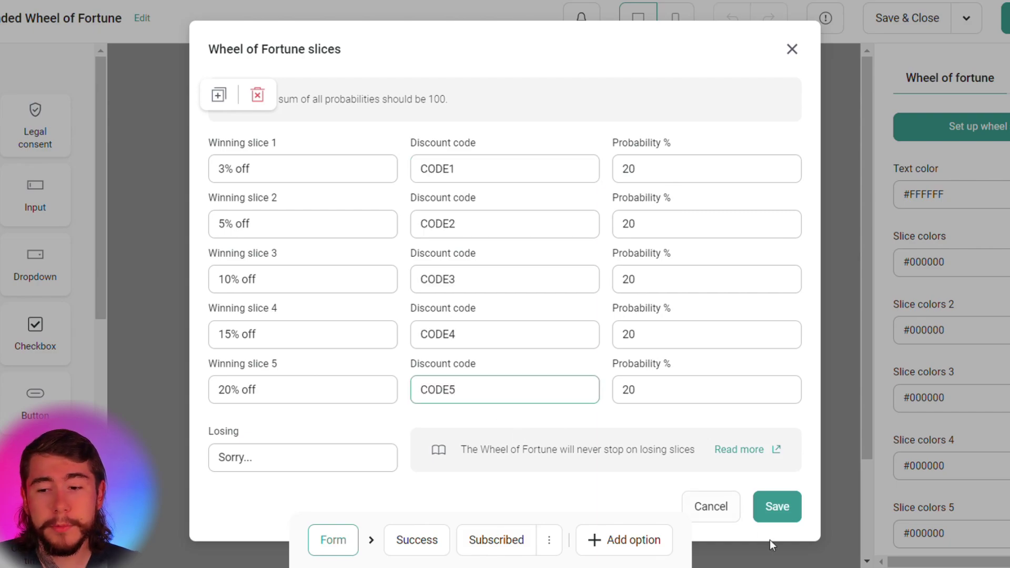
{"action": "left_click", "coordinate": [772, 521]}
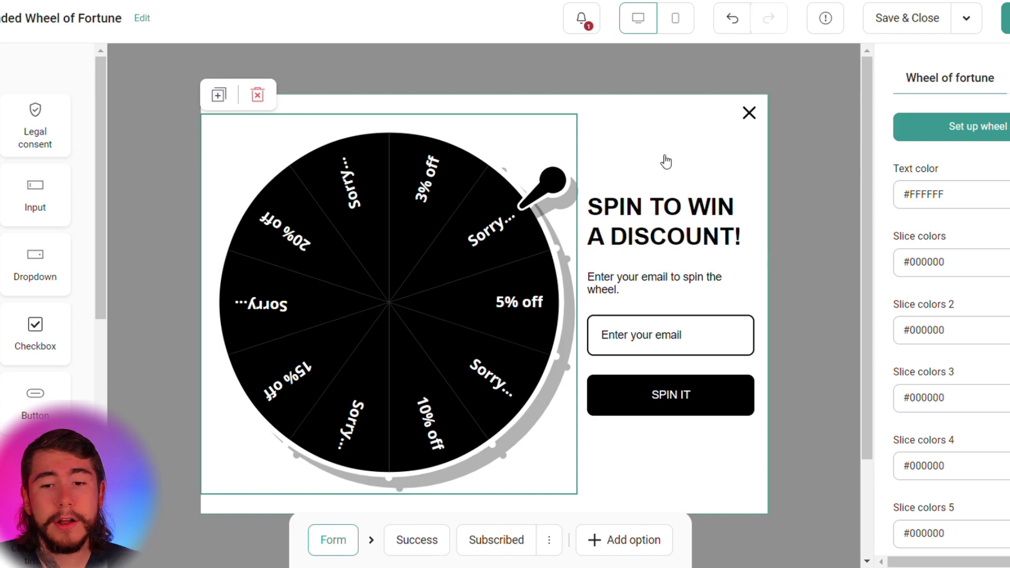
Inspect the "SPIN TO WIN A DISCOUNT!" heading's text settings and the form's behavior settings, and view the Success stage.
{"action": "left_click", "coordinate": [610, 240]}
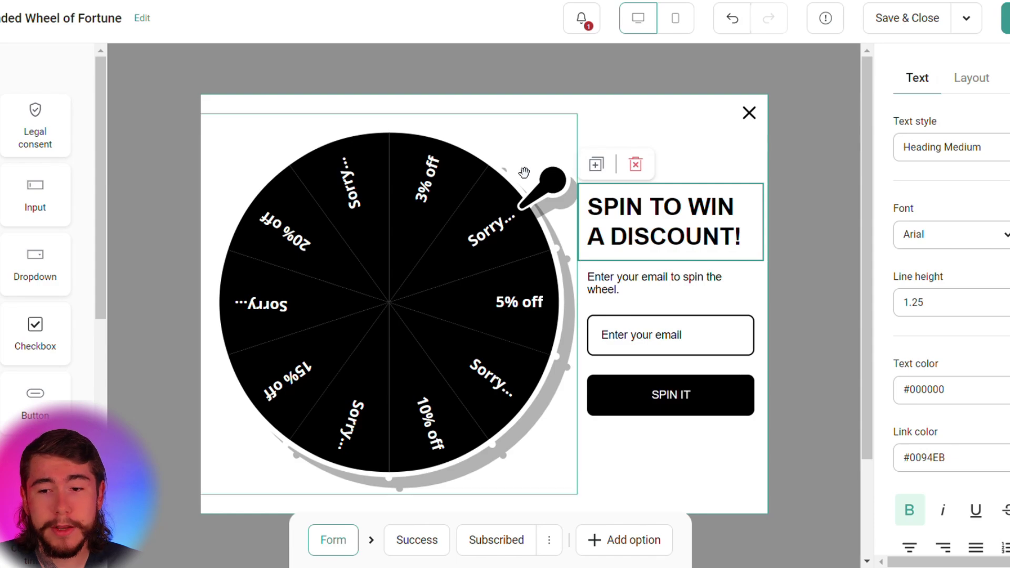
{"action": "left_click", "coordinate": [532, 127]}
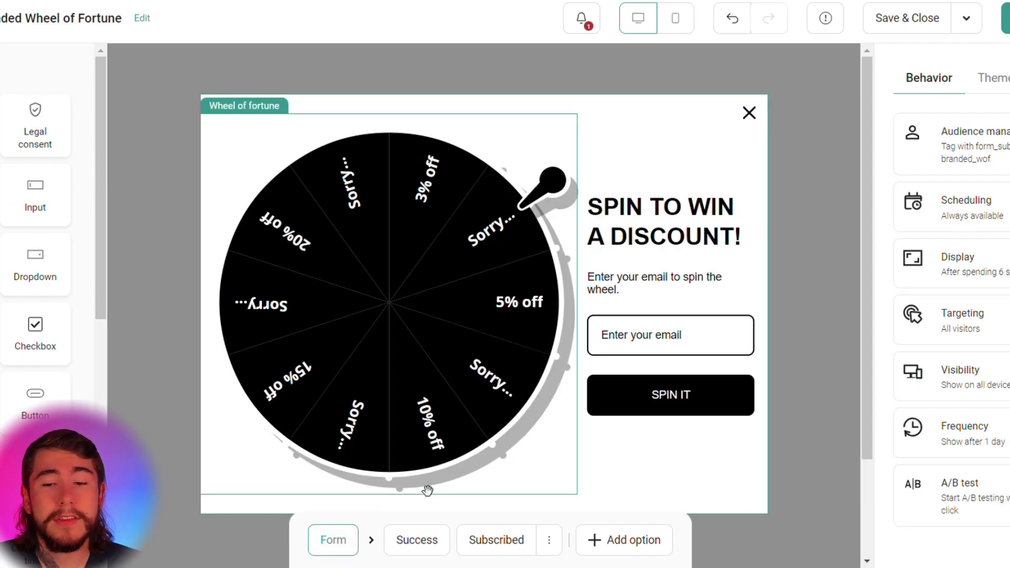
{"action": "left_click", "coordinate": [417, 547]}
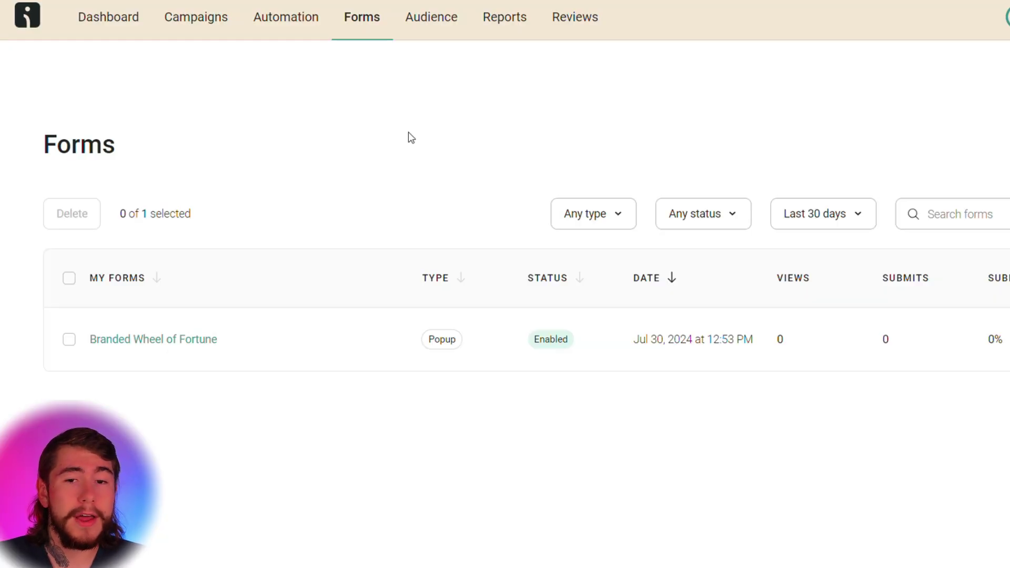
Filter the pre-built automation workflows by Cart Abandonment and start customizing the email-only Abandoned Cart workflow.
{"action": "left_click", "coordinate": [291, 31]}
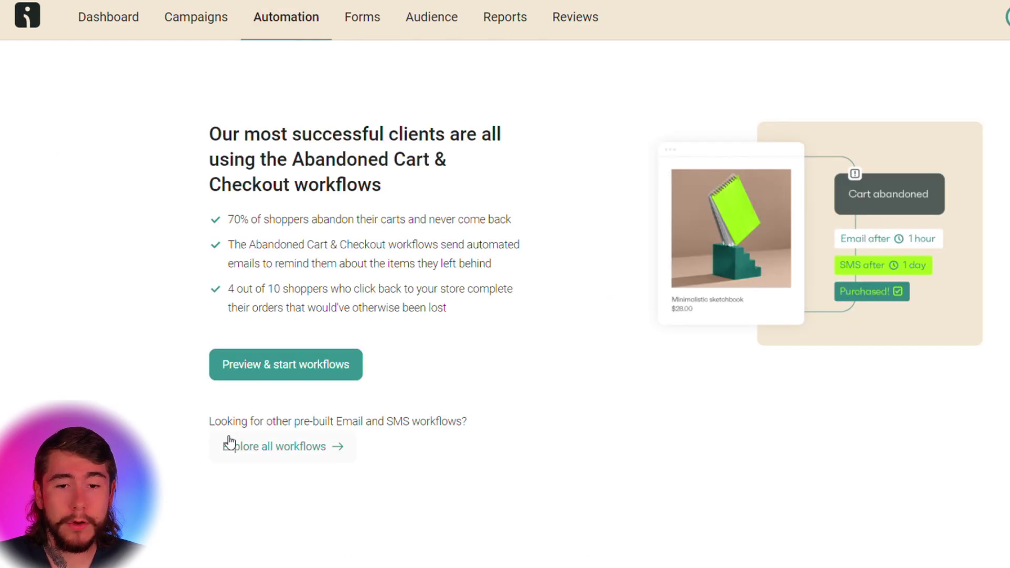
{"action": "left_click", "coordinate": [230, 442]}
{"action": "left_click", "coordinate": [174, 163]}
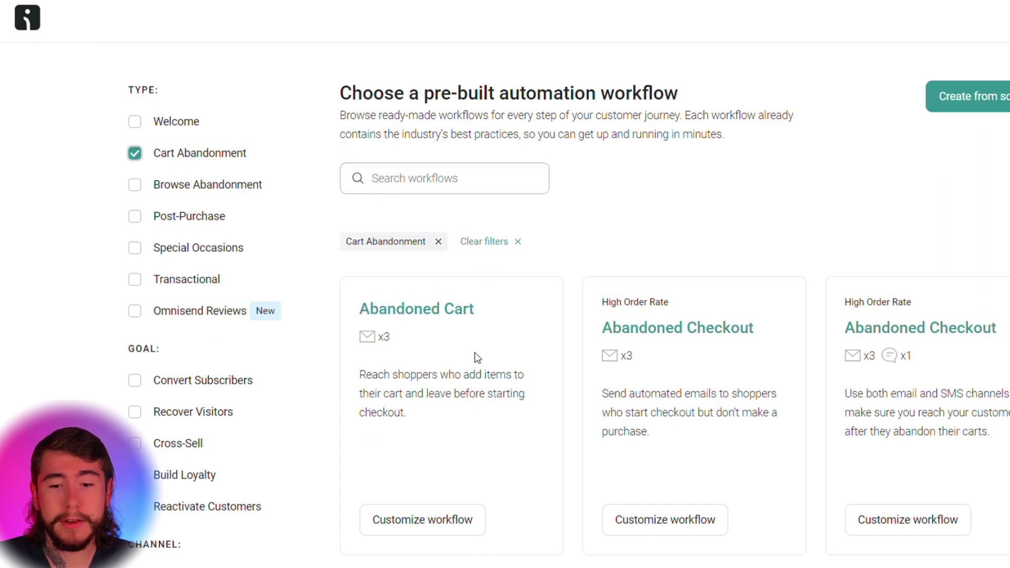
{"action": "left_click", "coordinate": [448, 520]}
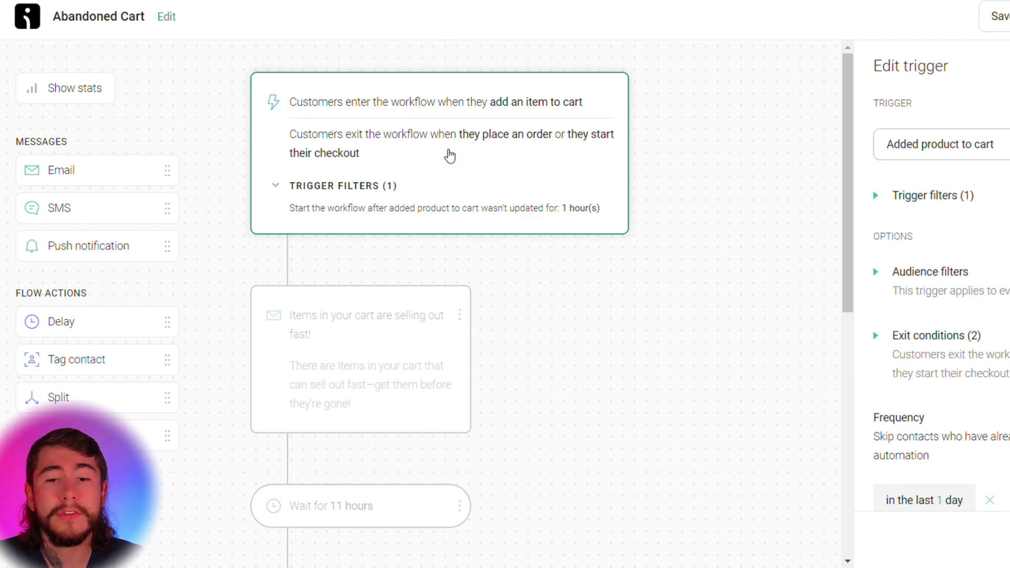
Examine the Abandoned Cart workflow's sequence of emails and delays, including the settings of the first delay and the second email.
{"action": "scroll", "coordinate": [450, 157], "scroll_direction": "down", "scroll_amount": 3}
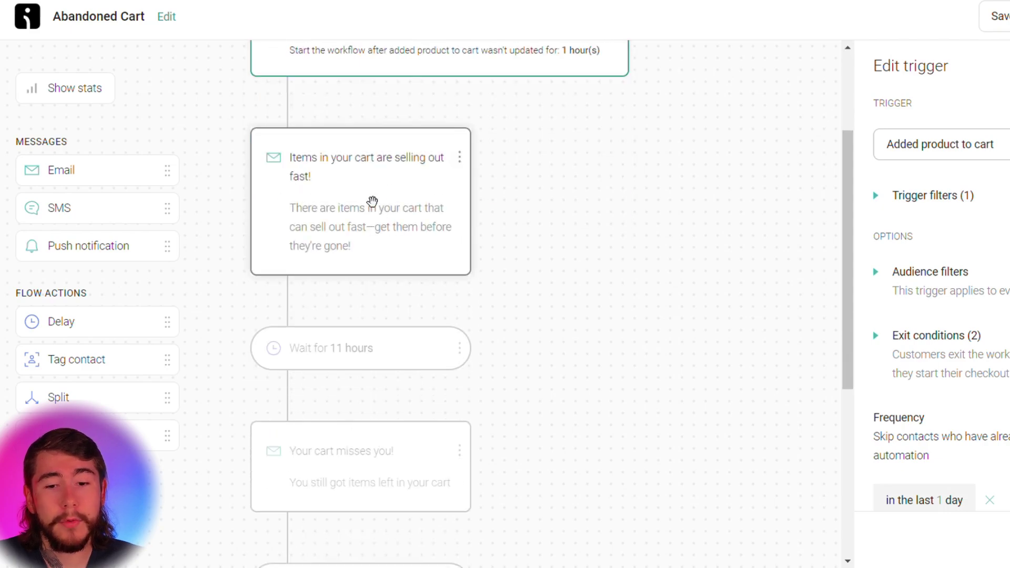
{"action": "scroll", "coordinate": [373, 202], "scroll_direction": "down", "scroll_amount": 5}
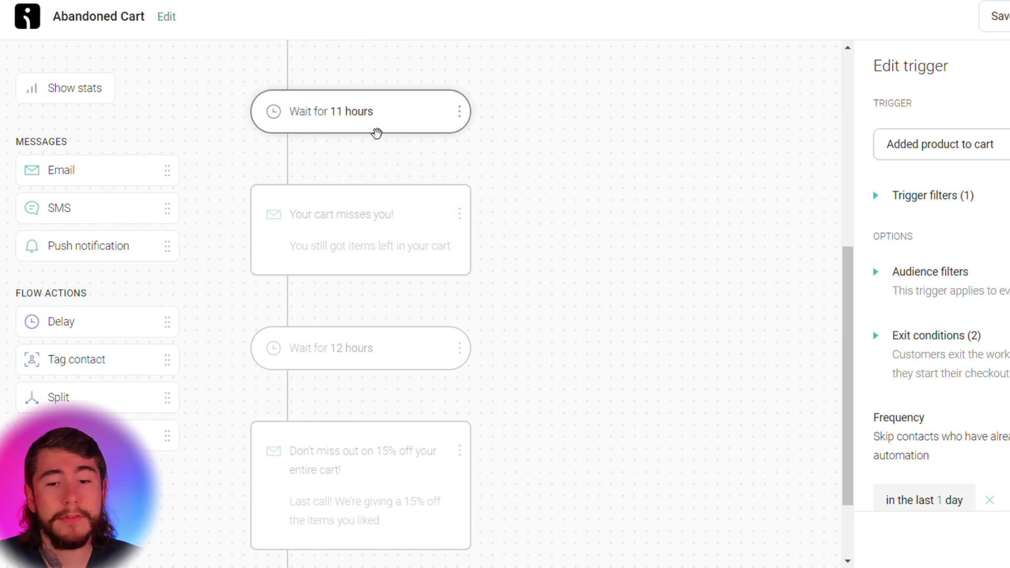
{"action": "scroll", "coordinate": [404, 251], "scroll_direction": "down", "scroll_amount": 2}
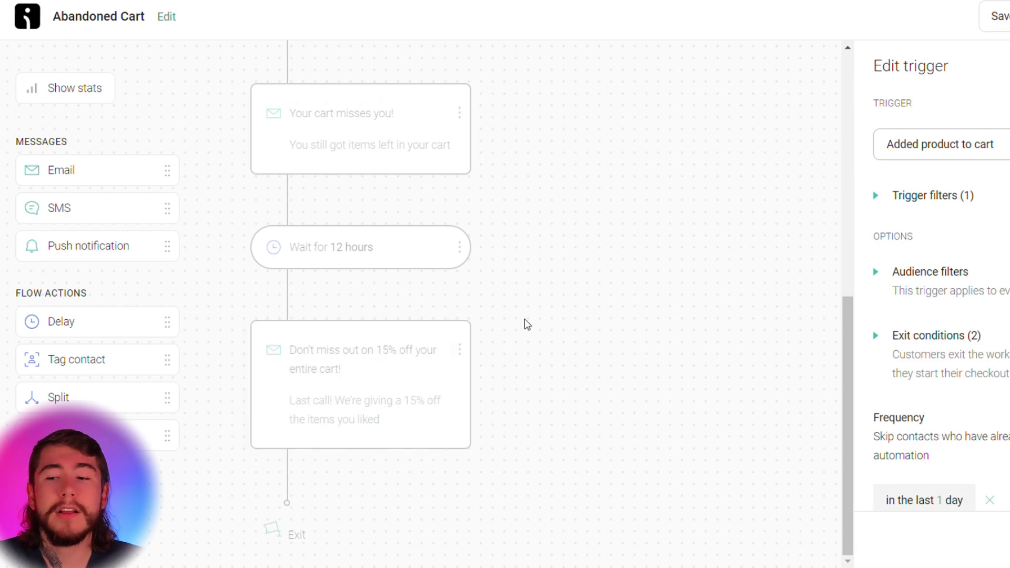
{"action": "scroll", "coordinate": [658, 282], "scroll_direction": "up", "scroll_amount": 6}
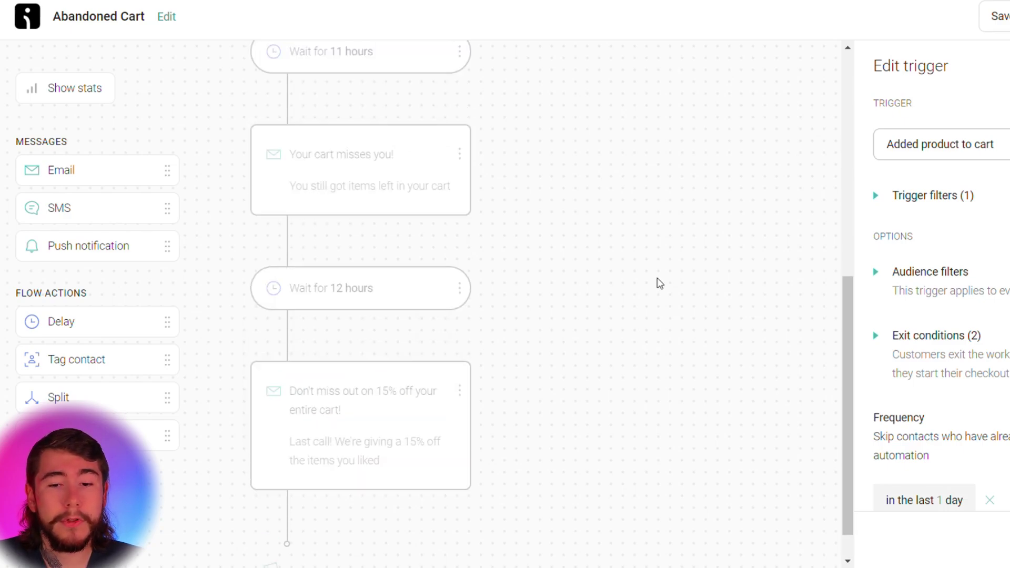
{"action": "scroll", "coordinate": [659, 283], "scroll_direction": "down", "scroll_amount": 3}
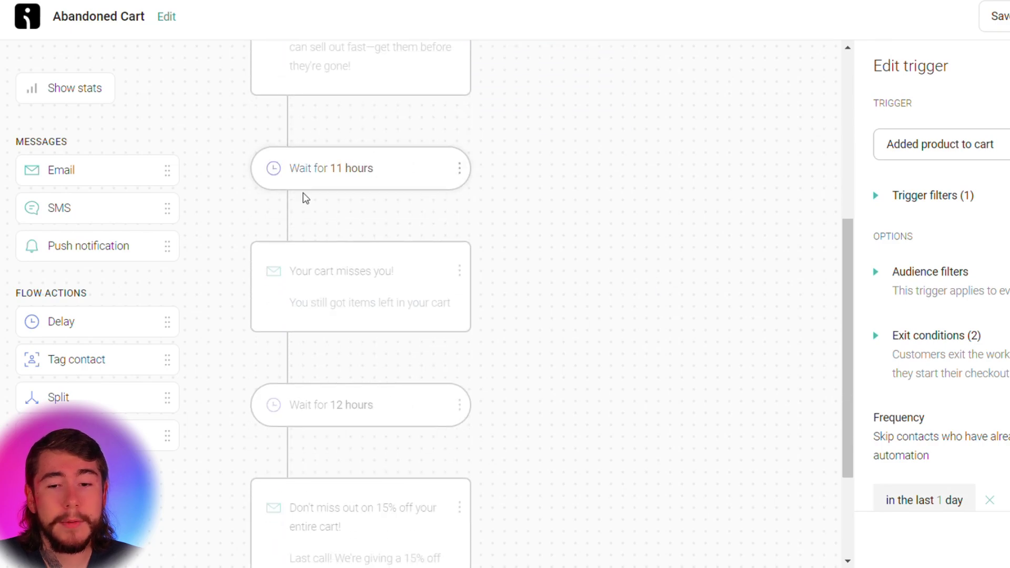
{"action": "left_click", "coordinate": [348, 168]}
{"action": "left_click", "coordinate": [341, 292]}
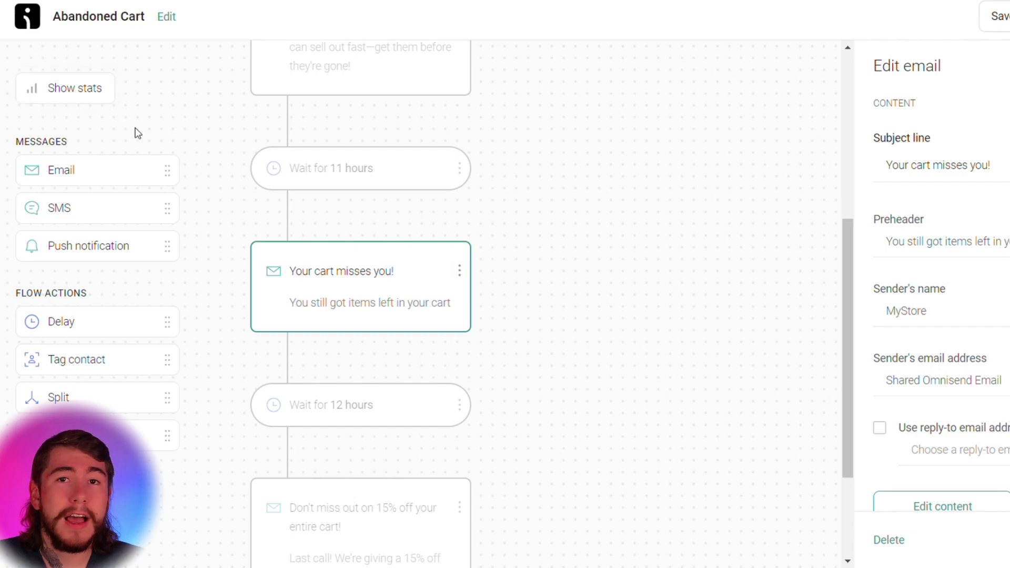
{"action": "left_click", "coordinate": [188, 118]}
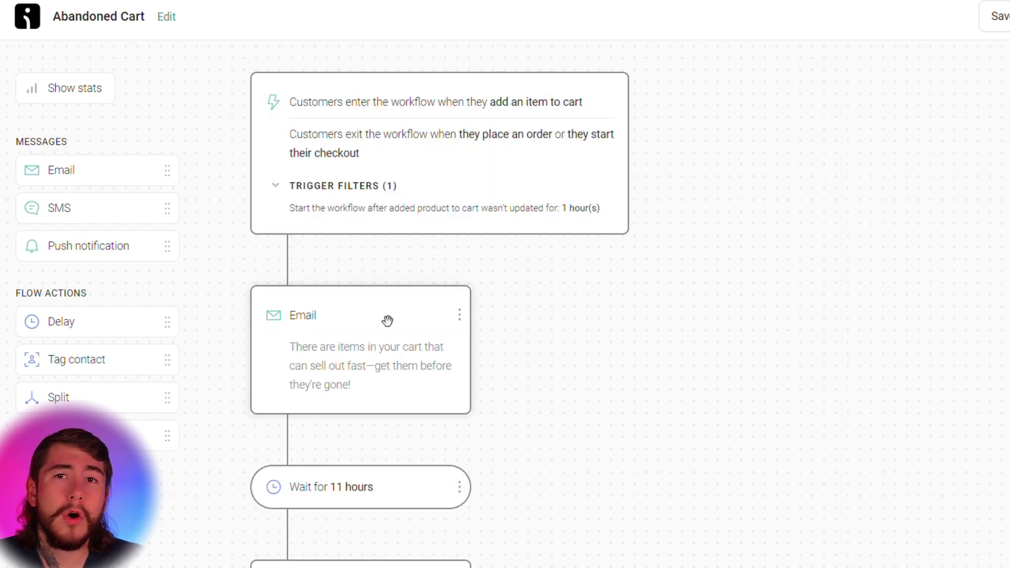
Set the first email's subject line to "I think you may have forgot something...".
{"action": "left_click", "coordinate": [391, 368]}
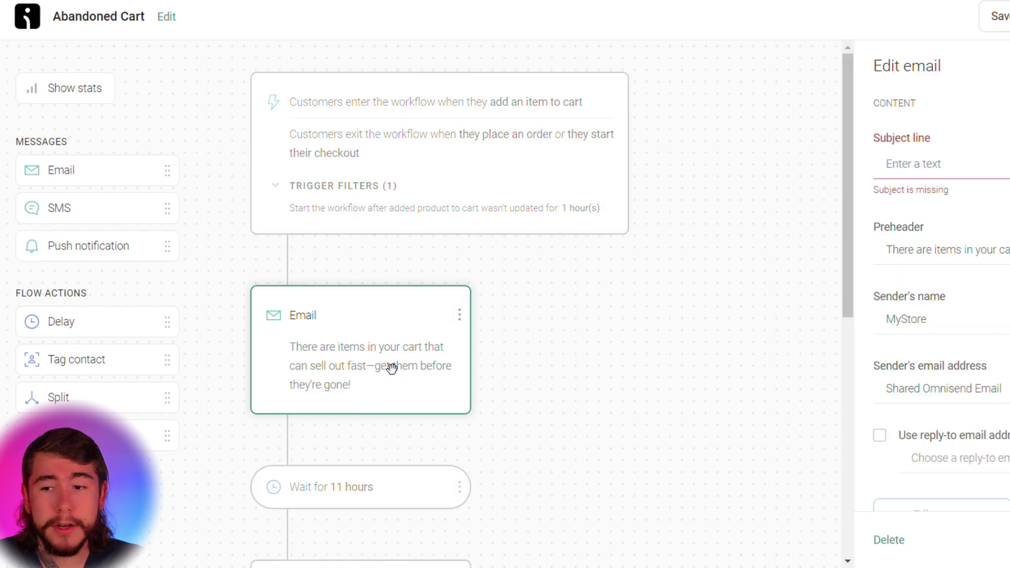
{"action": "left_click", "coordinate": [958, 172]}
{"action": "type", "text": "I think"}
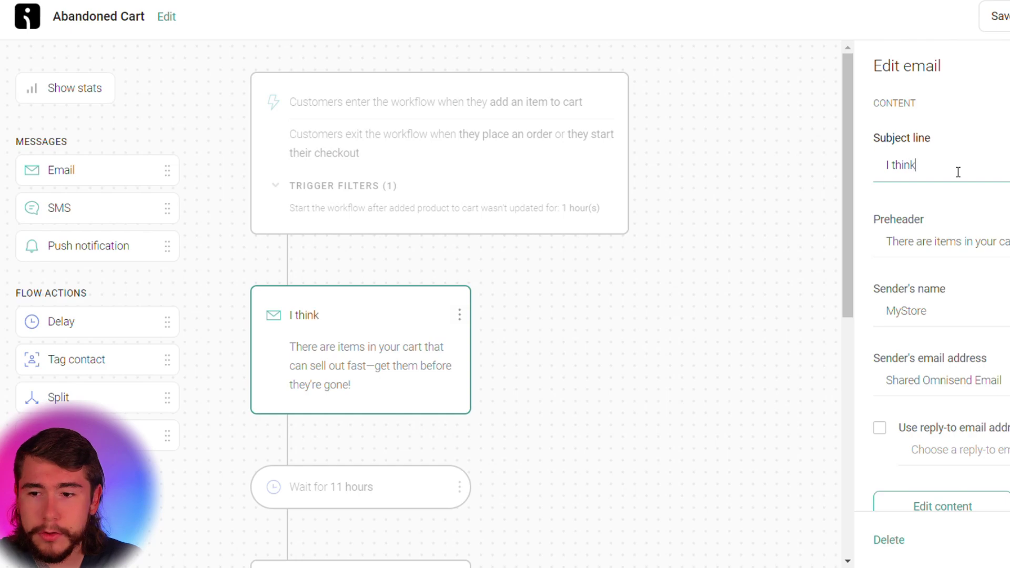
{"action": "type", "text": " you may hav"}
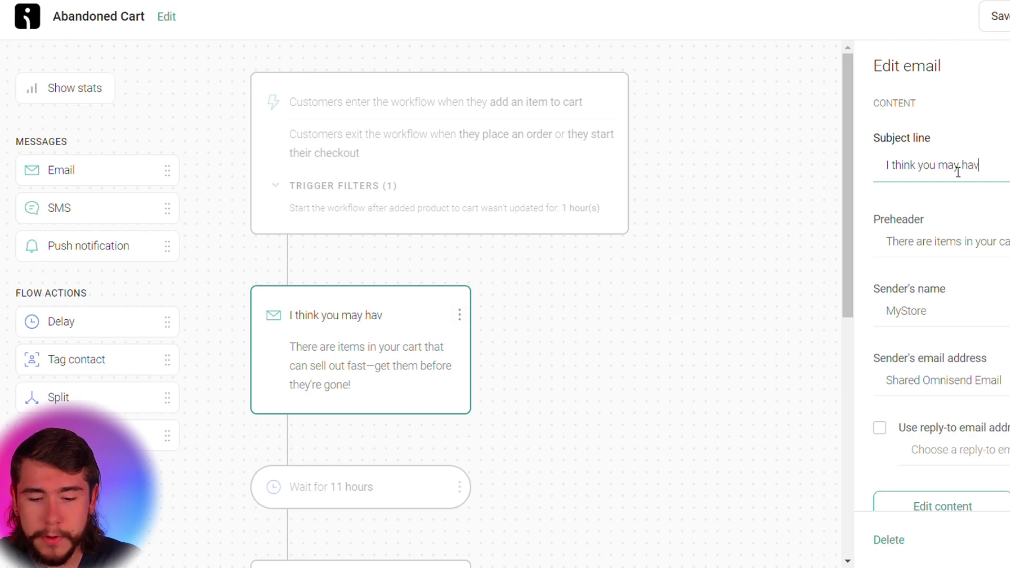
{"action": "type", "text": "e forgot something..."}
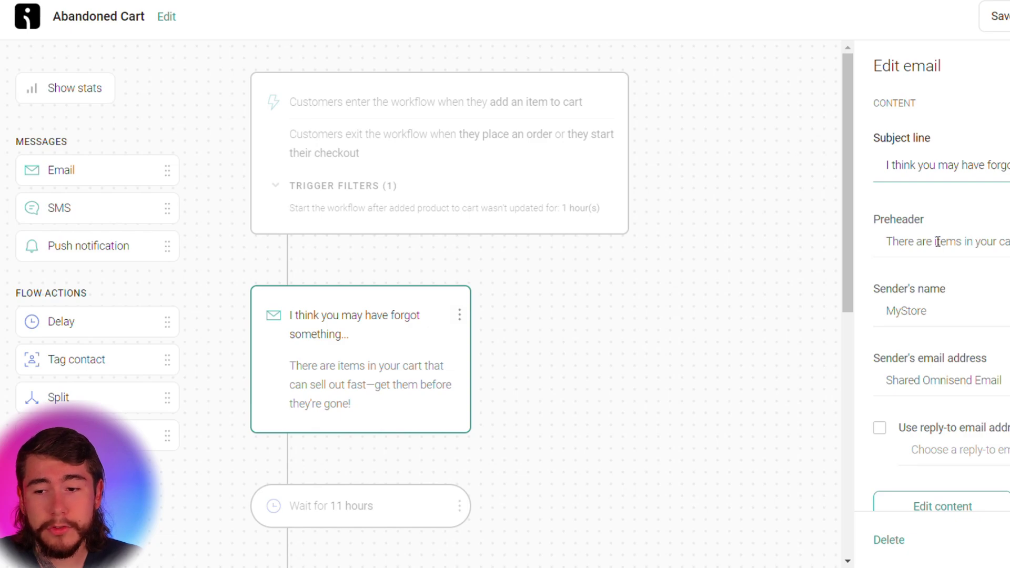
Open the first email's content for editing and examine its layout from the logo through the product listing to the footer.
{"action": "scroll", "coordinate": [943, 247], "scroll_direction": "down", "scroll_amount": 3}
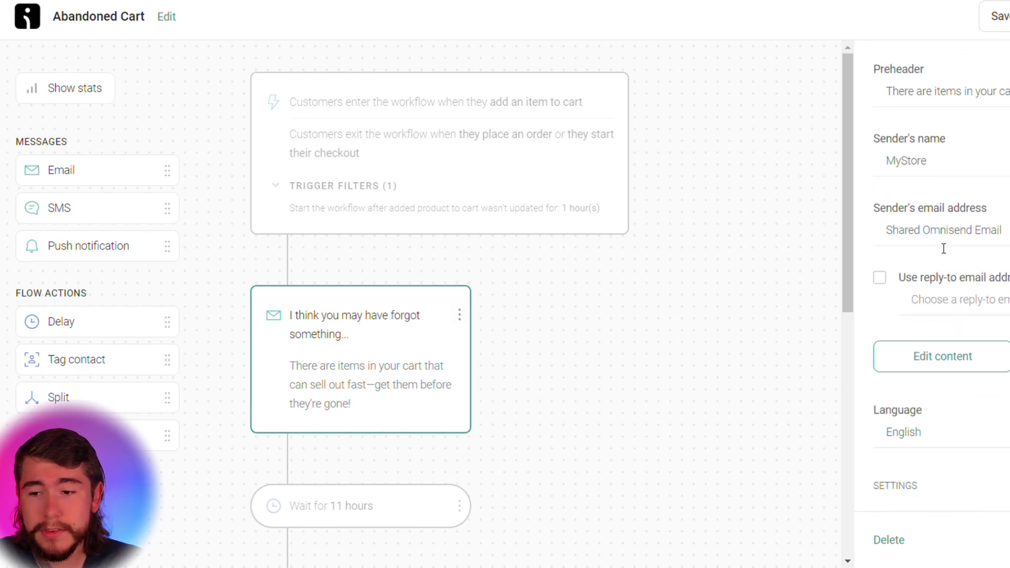
{"action": "scroll", "coordinate": [955, 242], "scroll_direction": "down", "scroll_amount": 2}
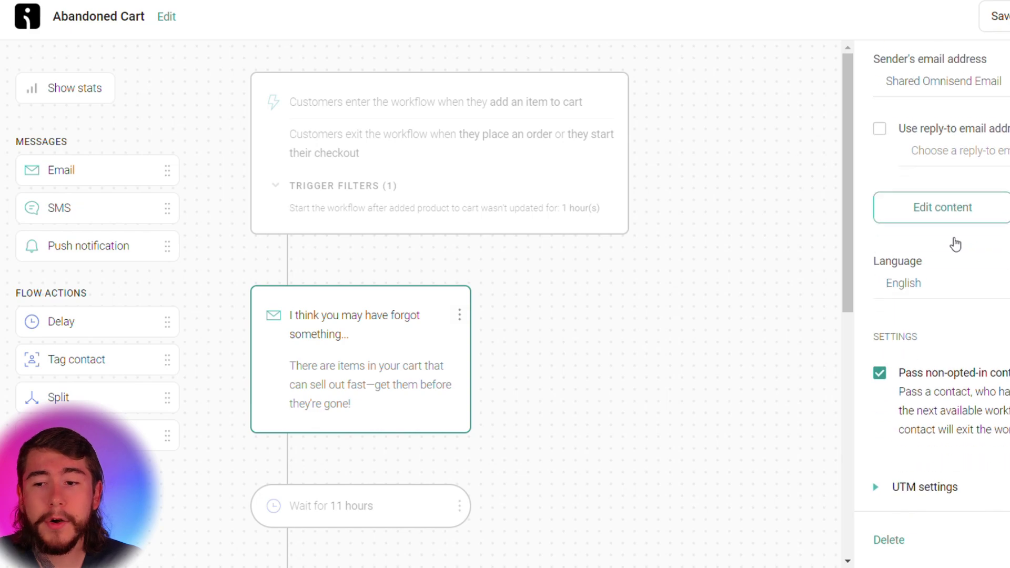
{"action": "left_click", "coordinate": [934, 214]}
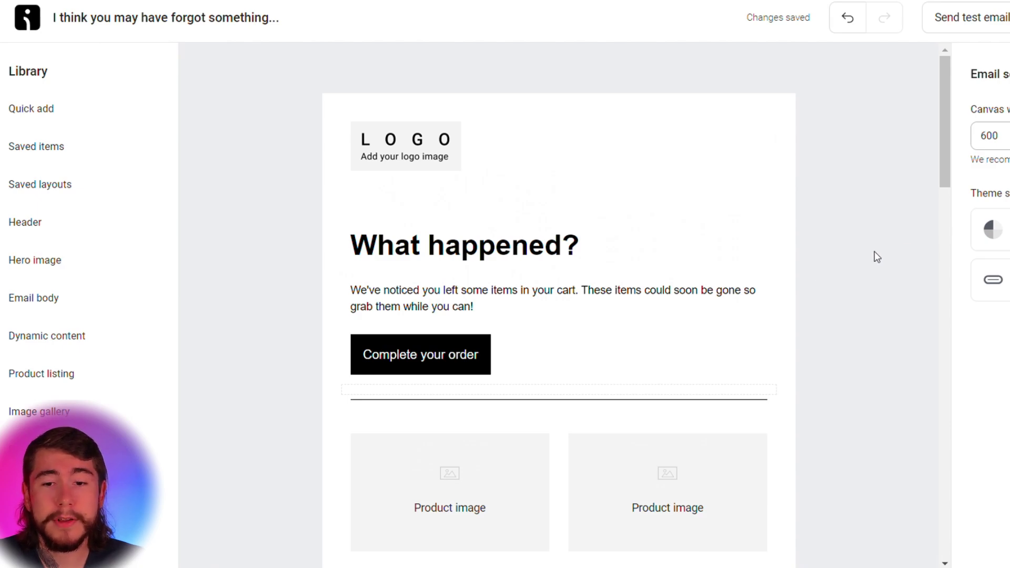
{"action": "mouse_move", "coordinate": [645, 174]}
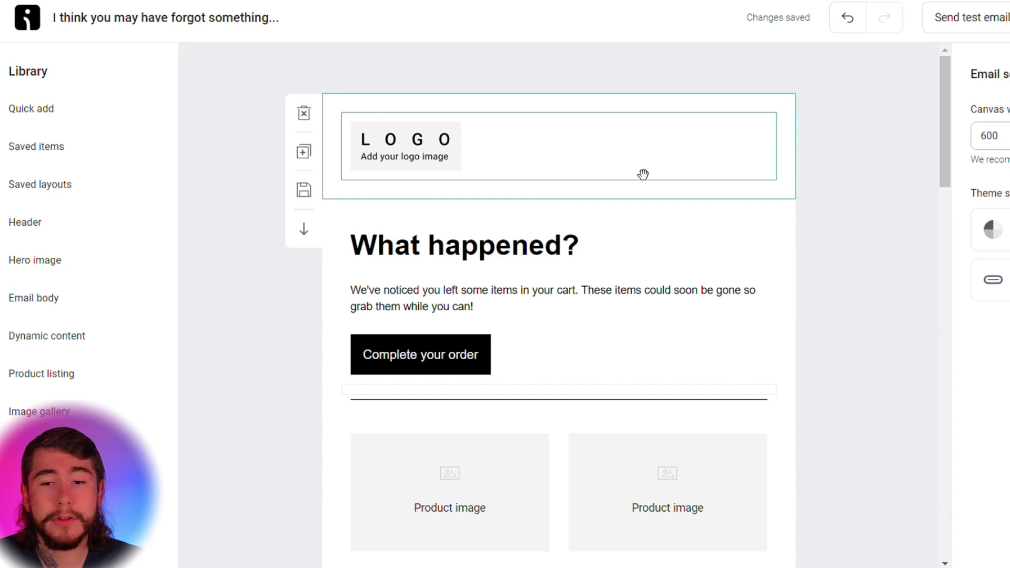
{"action": "mouse_move", "coordinate": [524, 317]}
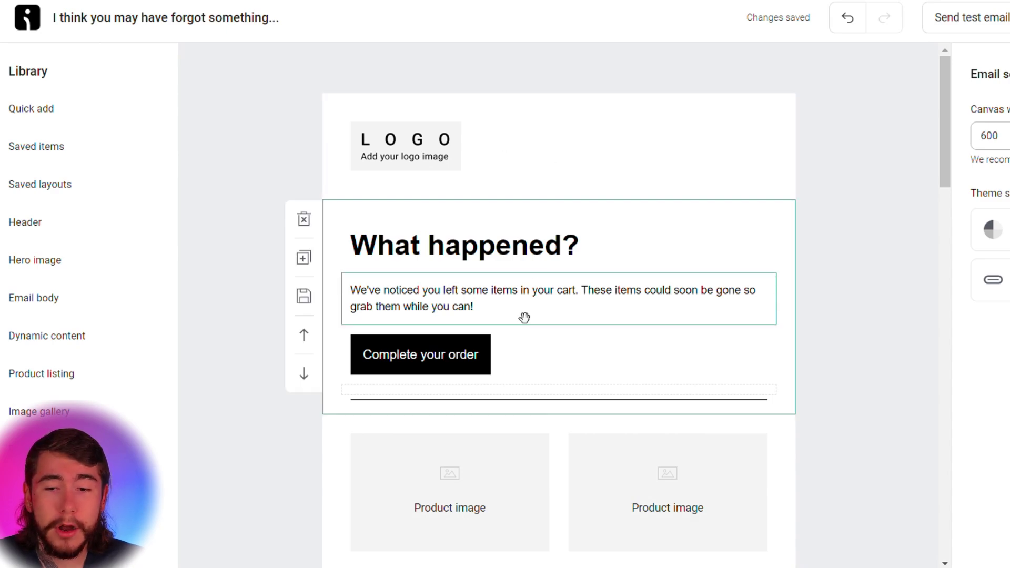
{"action": "scroll", "coordinate": [524, 318], "scroll_direction": "down", "scroll_amount": 15}
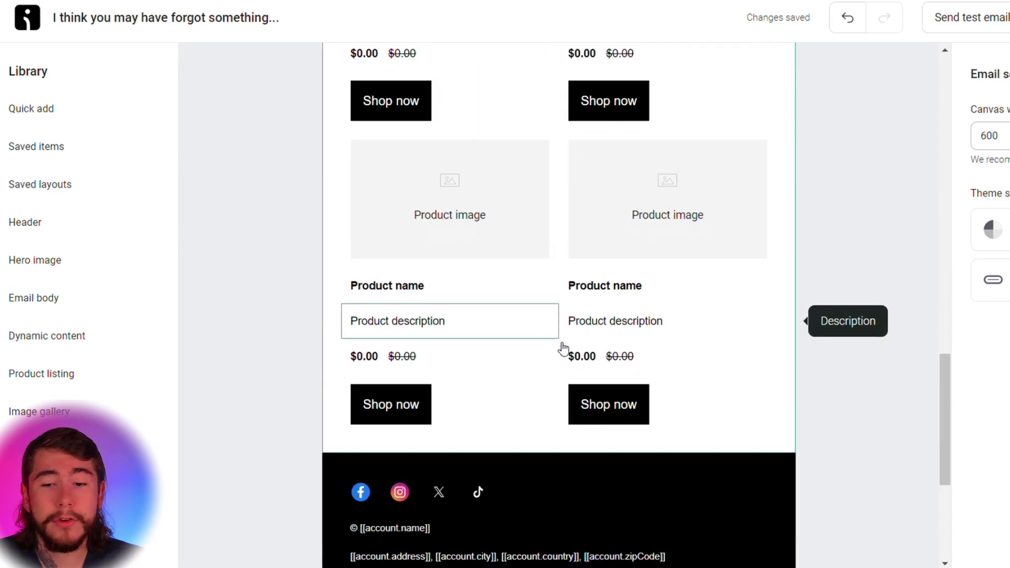
Set the delay between the first and second emails to 6 hours.
{"action": "scroll", "coordinate": [562, 348], "scroll_direction": "down", "scroll_amount": 3}
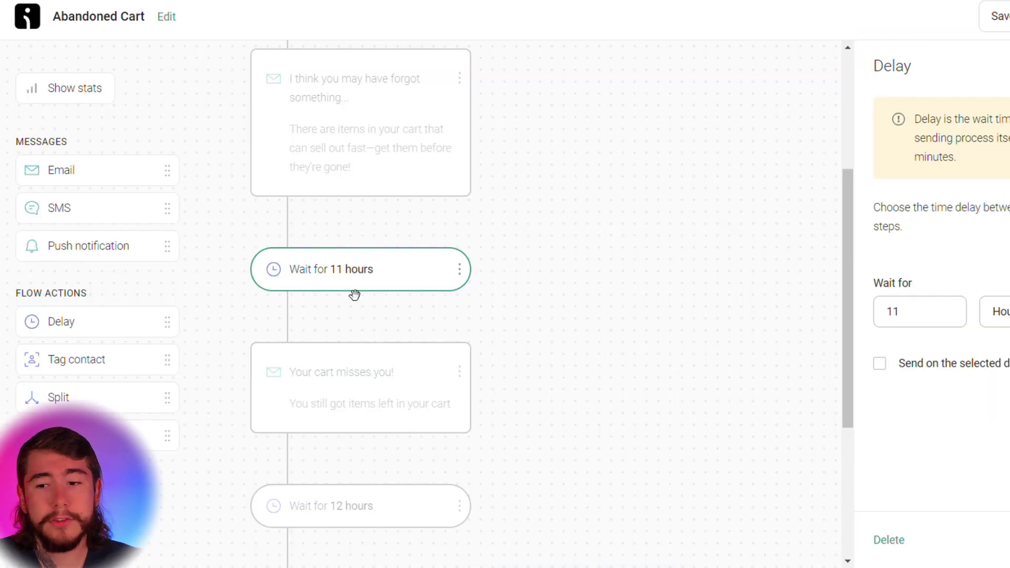
{"action": "left_click_drag", "start_coordinate": [895, 311], "coordinate": [868, 311]}
{"action": "type", "text": "6"}
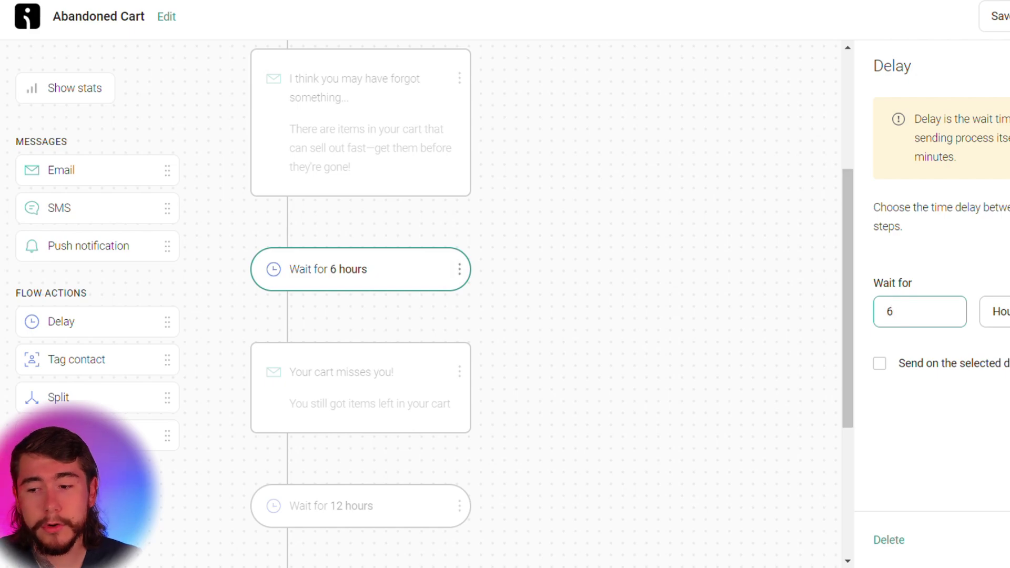
{"action": "left_click", "coordinate": [560, 292]}
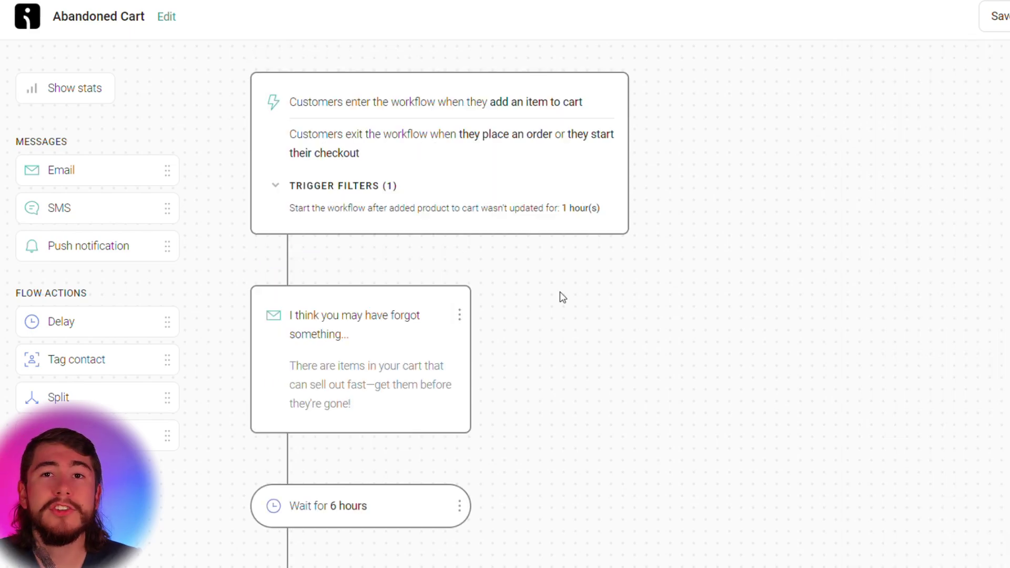
Review the Abandoned Cart workflow's emails and delays down to its exit point, and start the workflow.
{"action": "scroll", "coordinate": [517, 163], "scroll_direction": "down", "scroll_amount": 5}
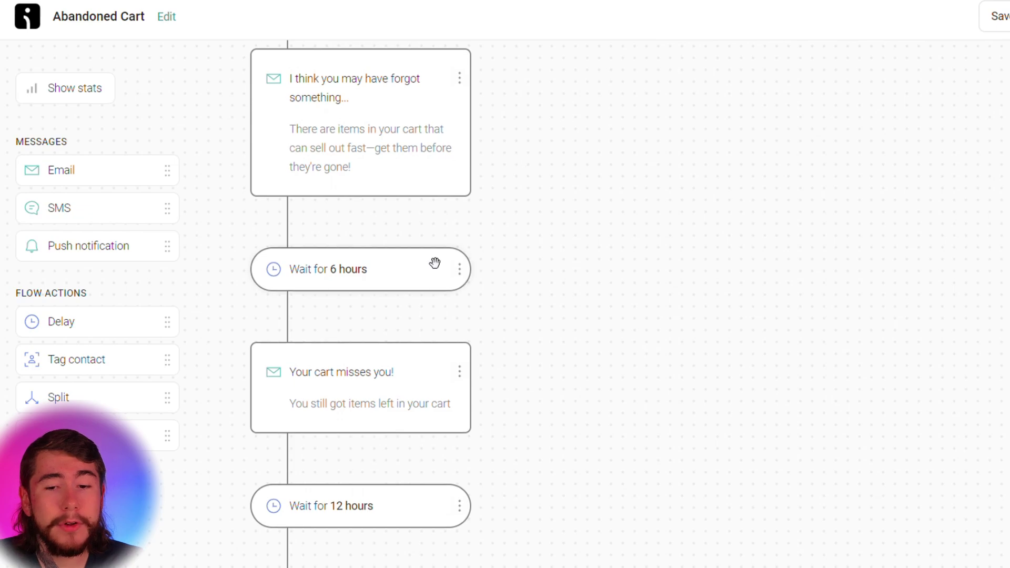
{"action": "scroll", "coordinate": [529, 297], "scroll_direction": "down", "scroll_amount": 5}
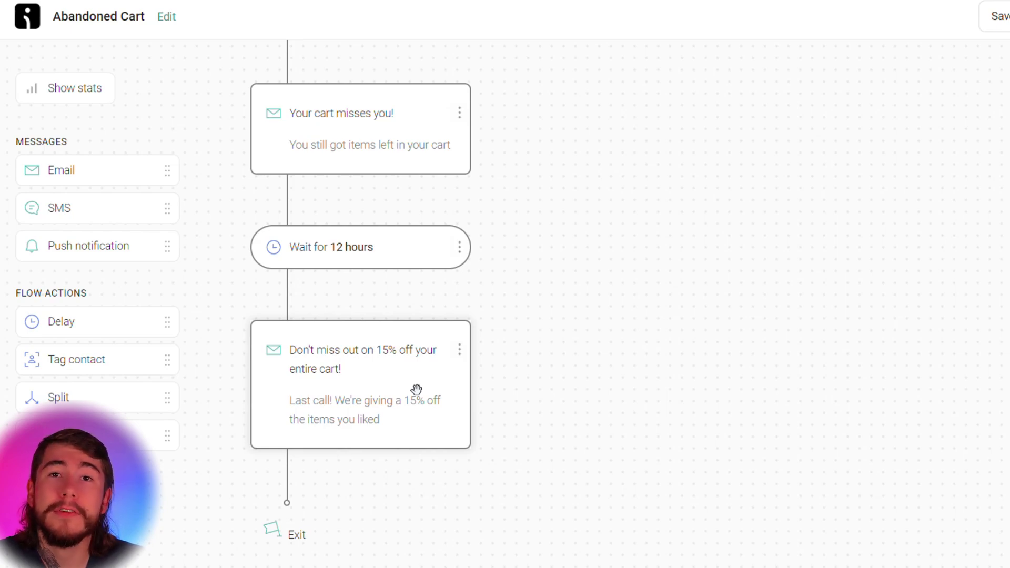
{"action": "scroll", "coordinate": [975, 223], "scroll_direction": "up", "scroll_amount": 10}
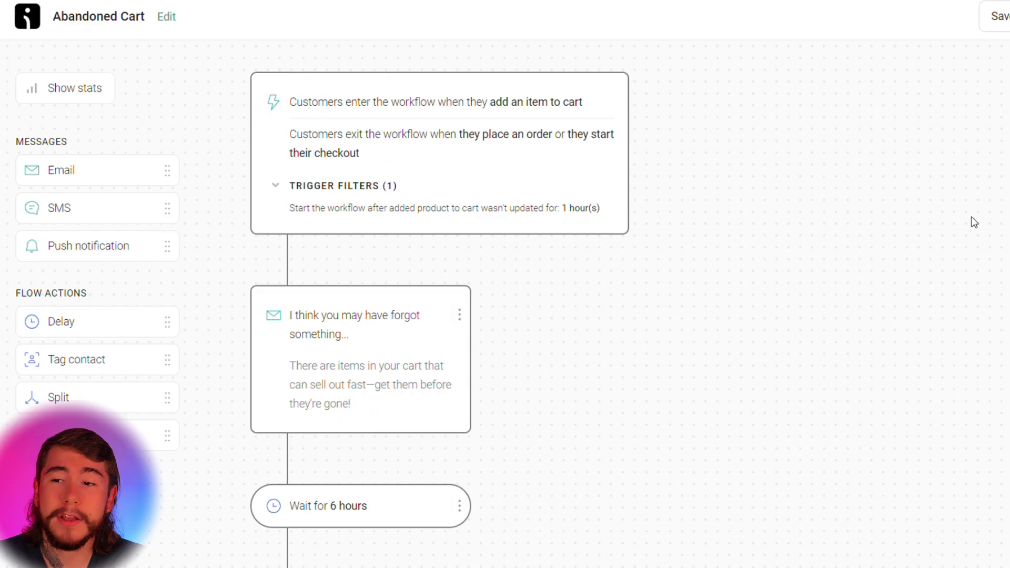
{"action": "left_click", "coordinate": [921, 32]}
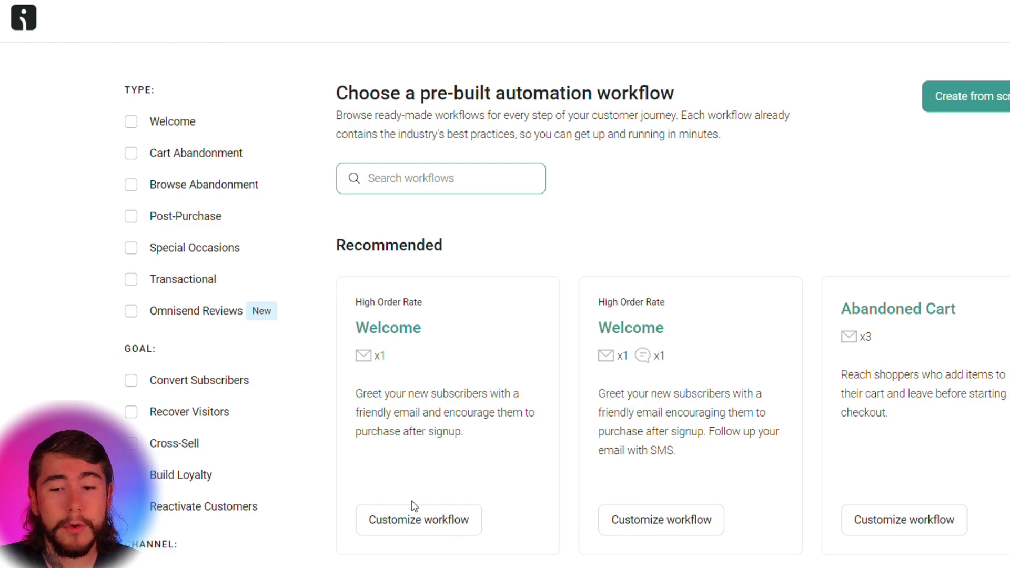
Create a workflow from the recommended email-only Welcome automation and review its trigger, delay and email.
{"action": "left_click", "coordinate": [415, 520]}
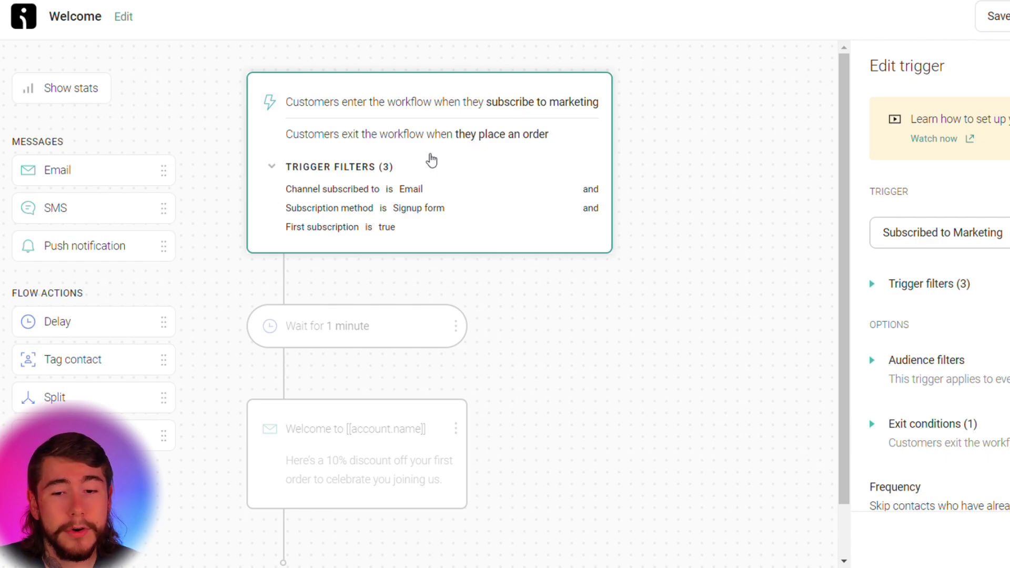
{"action": "scroll", "coordinate": [431, 160], "scroll_direction": "down", "scroll_amount": 1}
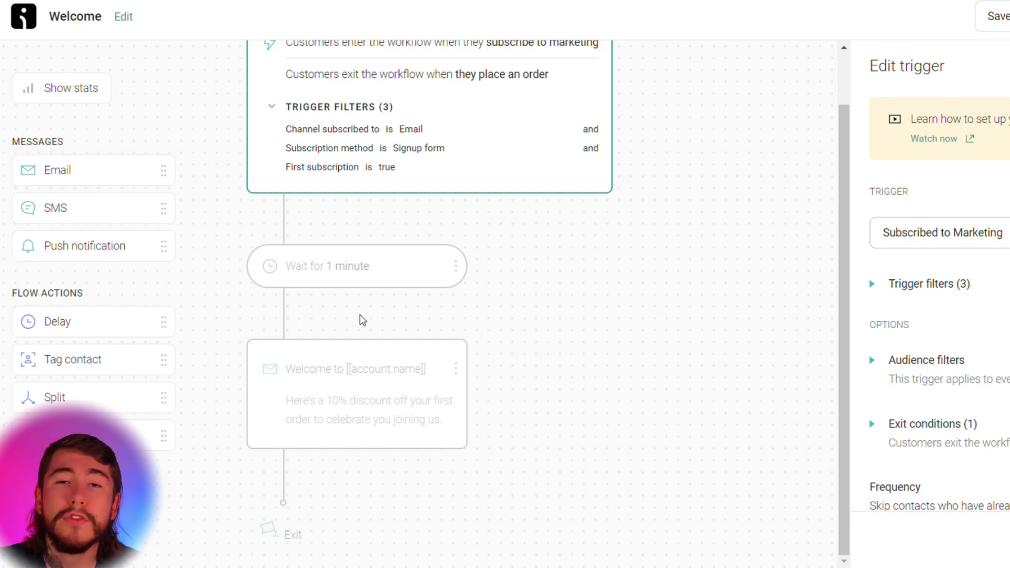
{"action": "scroll", "coordinate": [581, 254], "scroll_direction": "up", "scroll_amount": 1}
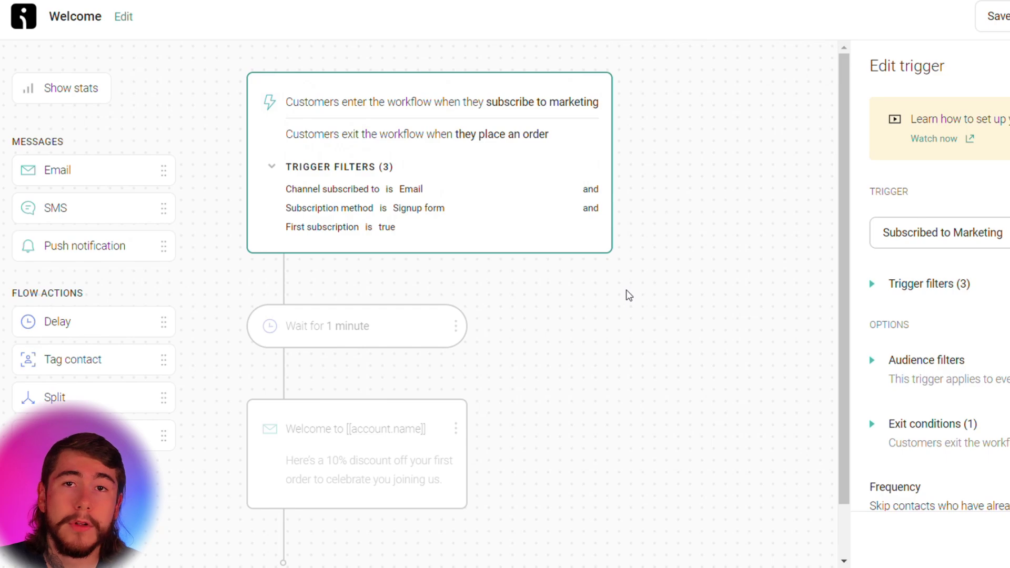
Check the welcome email's subject, sender and content settings, and start the Welcome workflow.
{"action": "left_click", "coordinate": [384, 456]}
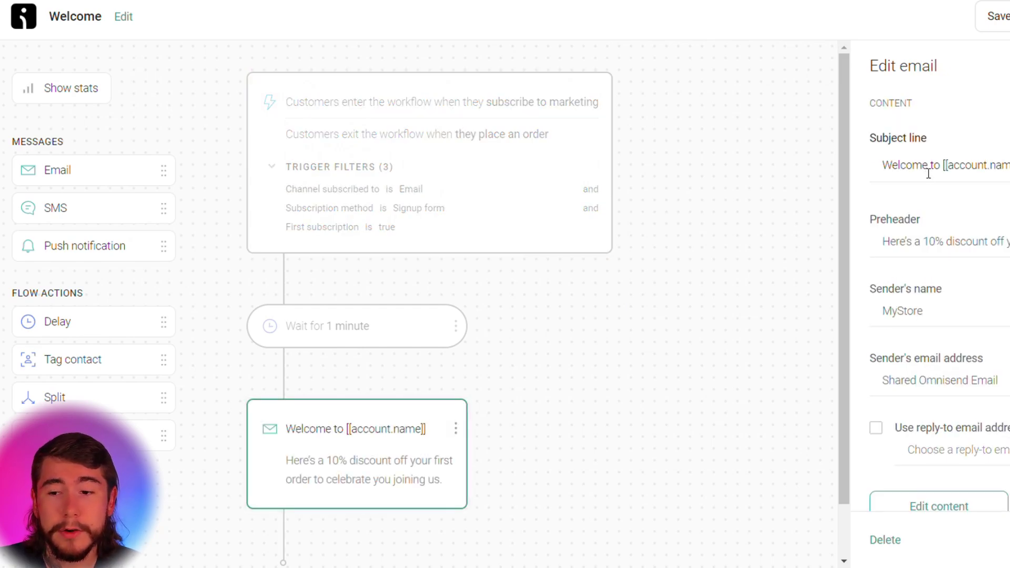
{"action": "scroll", "coordinate": [946, 313], "scroll_direction": "down", "scroll_amount": 5}
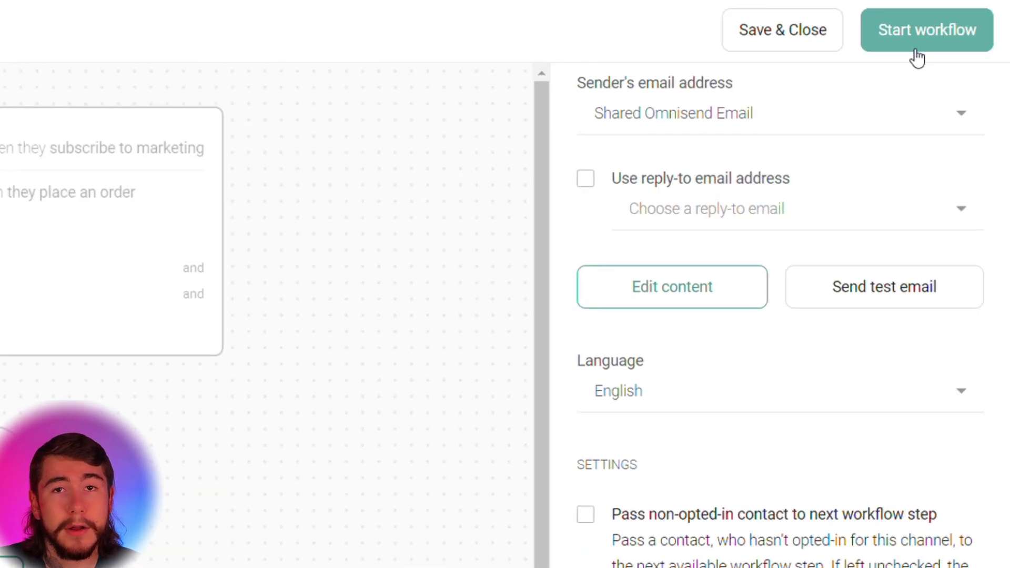
{"action": "left_click", "coordinate": [916, 50]}
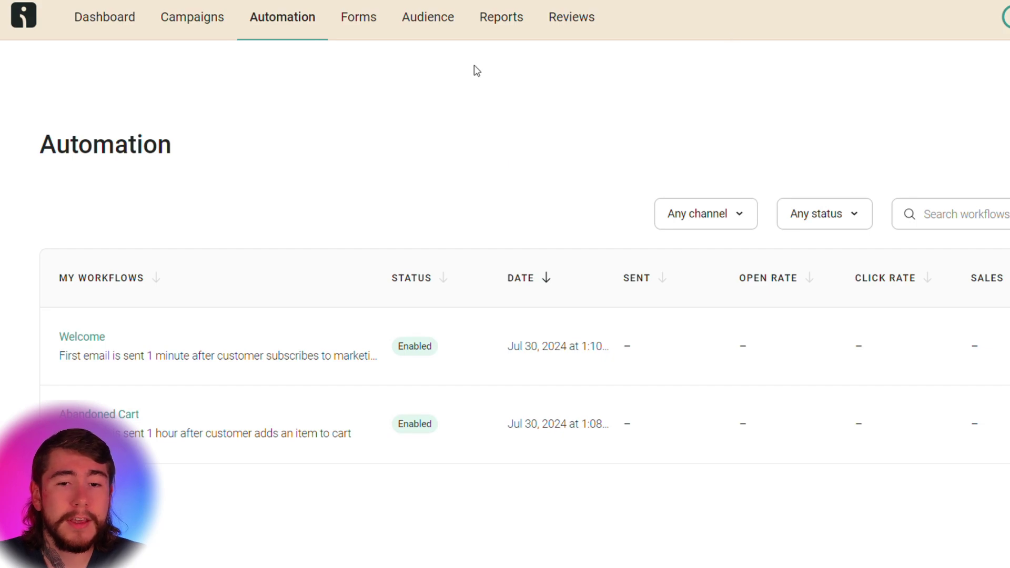
Create a new email campaign and look through its email settings from the subject line to the Facebook auto-post option.
{"action": "left_click", "coordinate": [191, 33]}
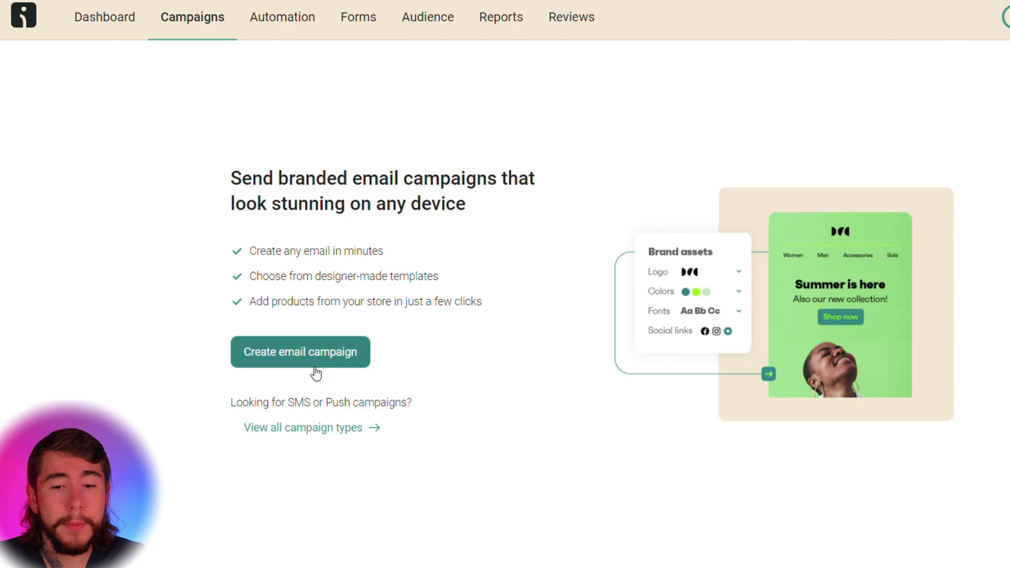
{"action": "left_click", "coordinate": [304, 366]}
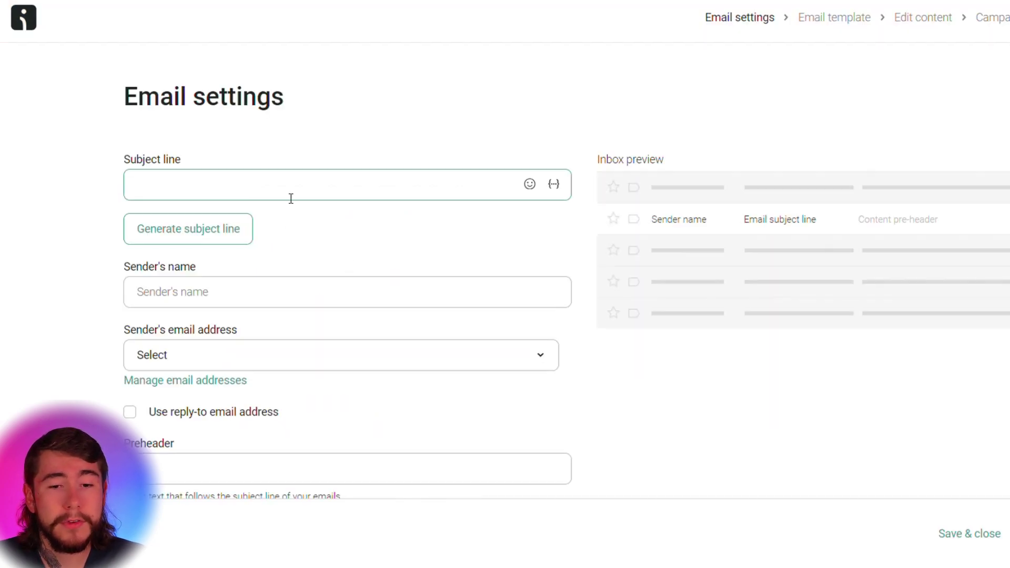
{"action": "scroll", "coordinate": [237, 184], "scroll_direction": "down", "scroll_amount": 5}
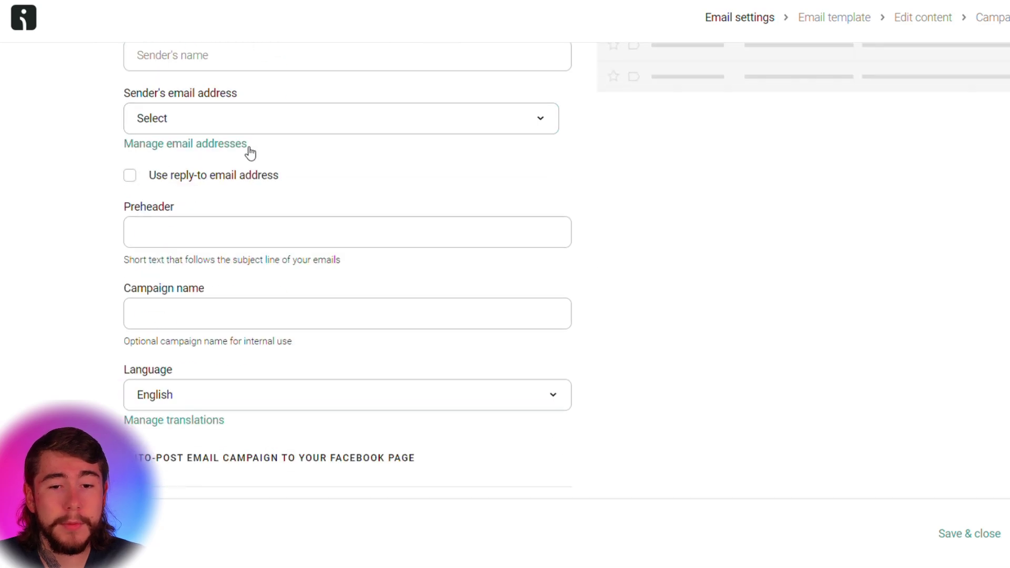
{"action": "scroll", "coordinate": [186, 267], "scroll_direction": "down", "scroll_amount": 1}
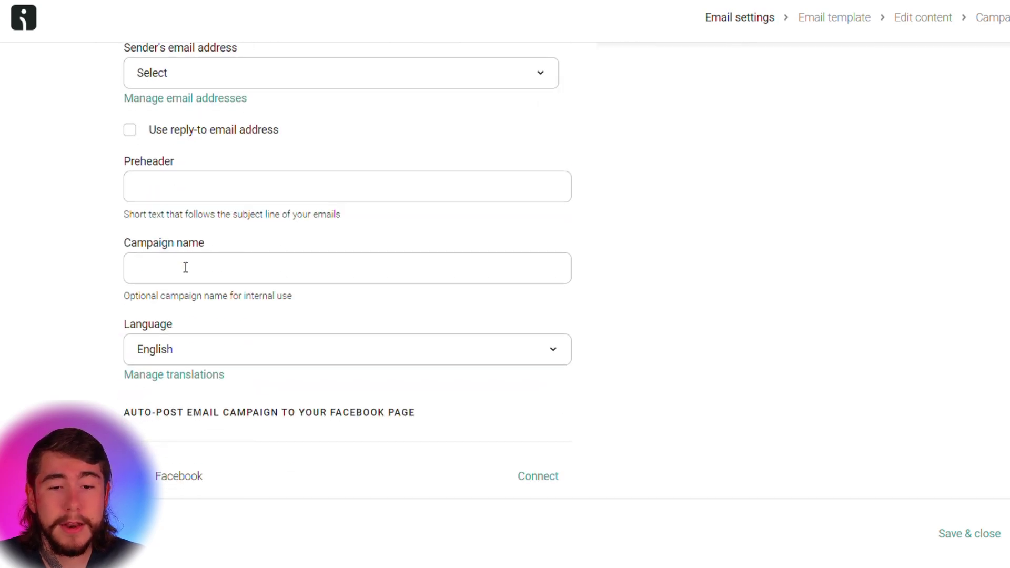
{"action": "scroll", "coordinate": [186, 268], "scroll_direction": "down", "scroll_amount": 2}
{"action": "left_click", "coordinate": [207, 184]}
{"action": "scroll", "coordinate": [560, 257], "scroll_direction": "up", "scroll_amount": 8}
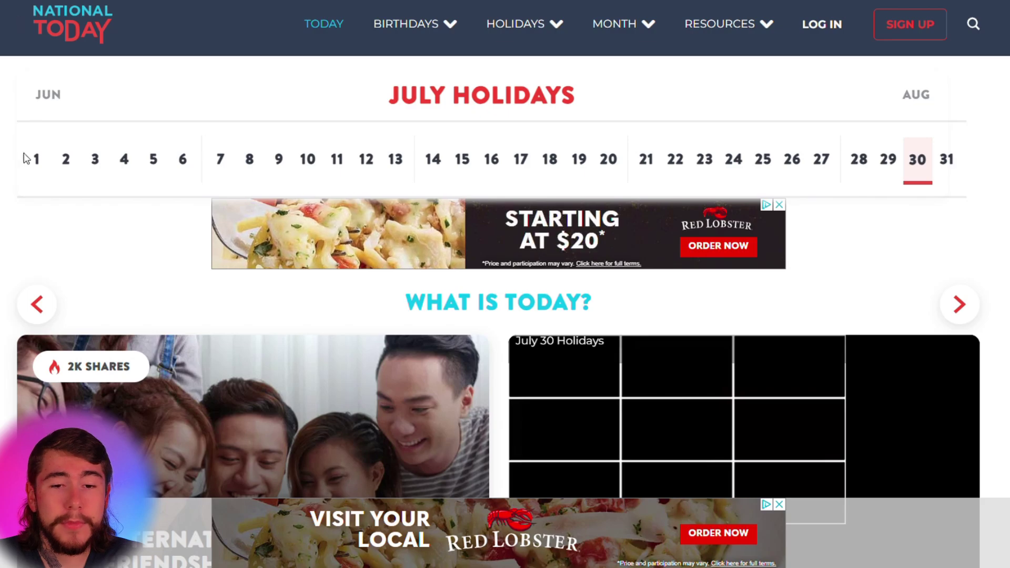
Examine the July 30 holidays listed on the National Today website.
{"action": "scroll", "coordinate": [9, 163], "scroll_direction": "down", "scroll_amount": 3}
{"action": "scroll", "coordinate": [9, 164], "scroll_direction": "down", "scroll_amount": 15}
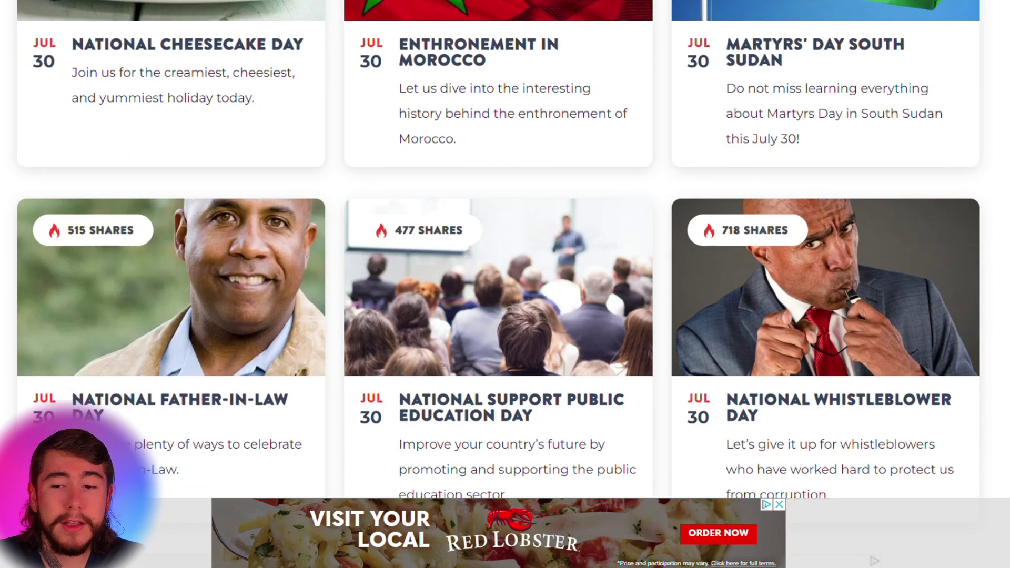
{"action": "scroll", "coordinate": [499, 253], "scroll_direction": "down", "scroll_amount": 6}
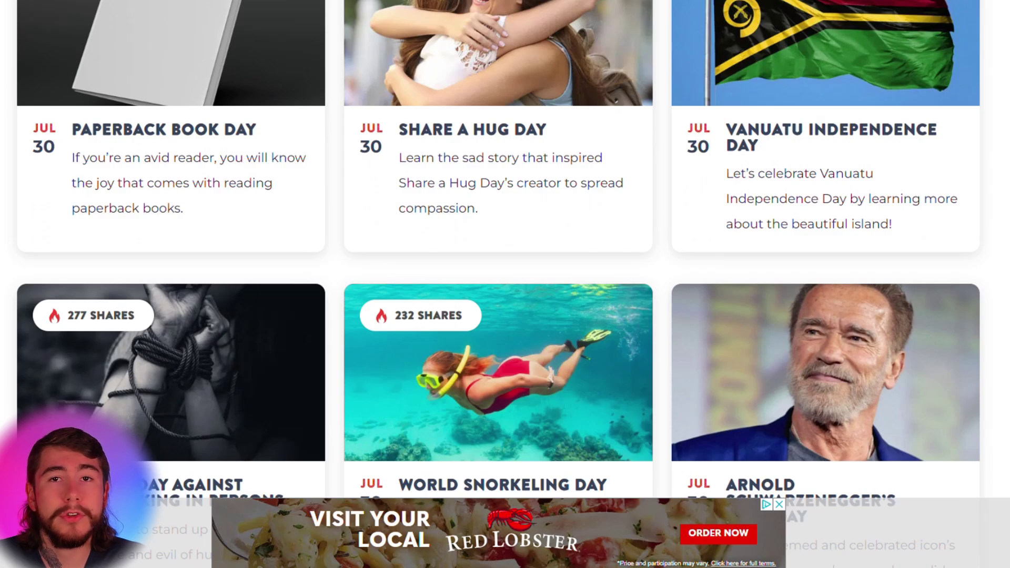
{"action": "scroll", "coordinate": [498, 252], "scroll_direction": "up", "scroll_amount": 8}
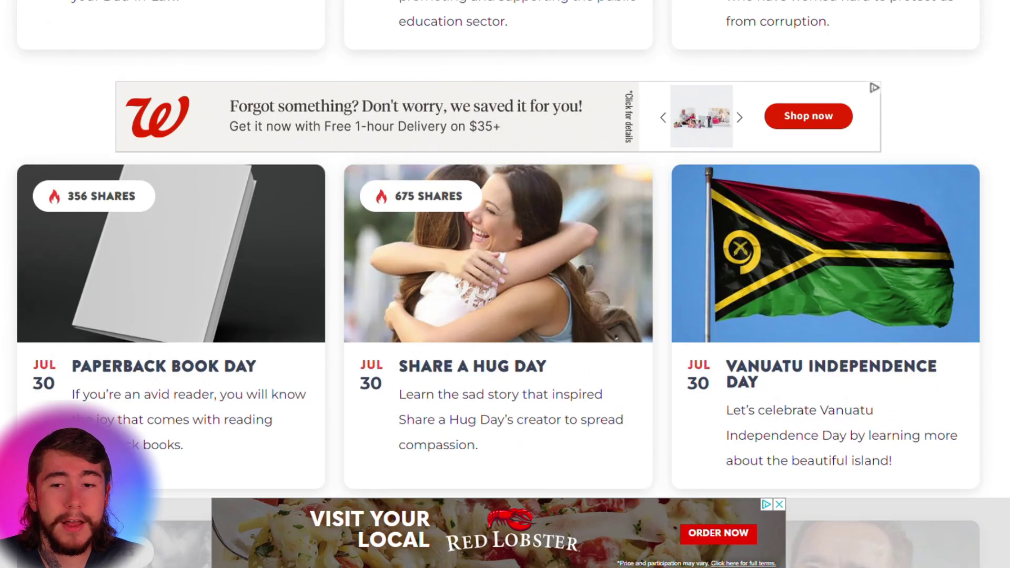
{"action": "scroll", "coordinate": [499, 252], "scroll_direction": "up", "scroll_amount": 5}
{"action": "scroll", "coordinate": [499, 252], "scroll_direction": "down", "scroll_amount": 9}
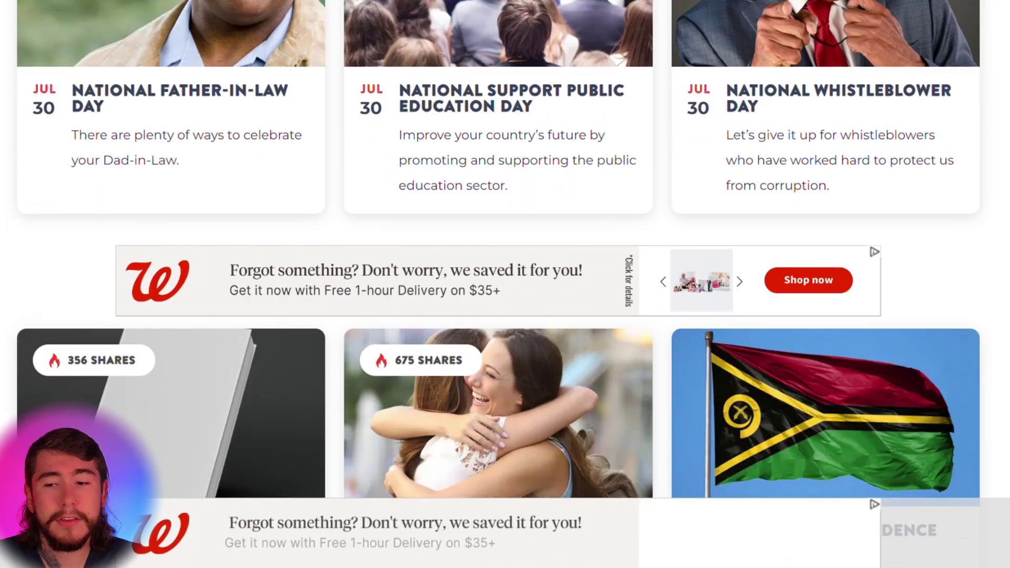
{"action": "scroll", "coordinate": [499, 253], "scroll_direction": "down", "scroll_amount": 5}
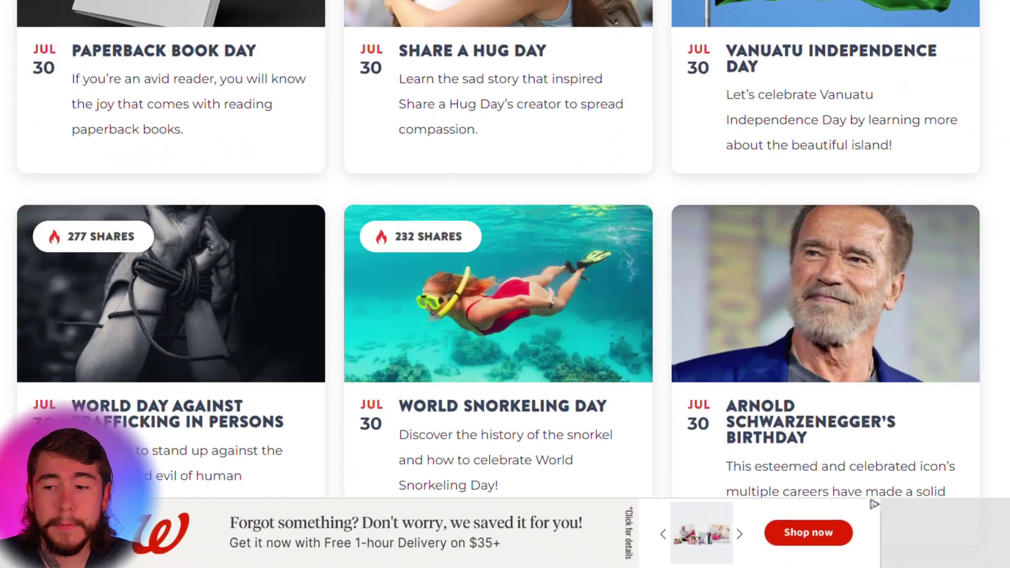
{"action": "scroll", "coordinate": [499, 252], "scroll_direction": "down", "scroll_amount": 3}
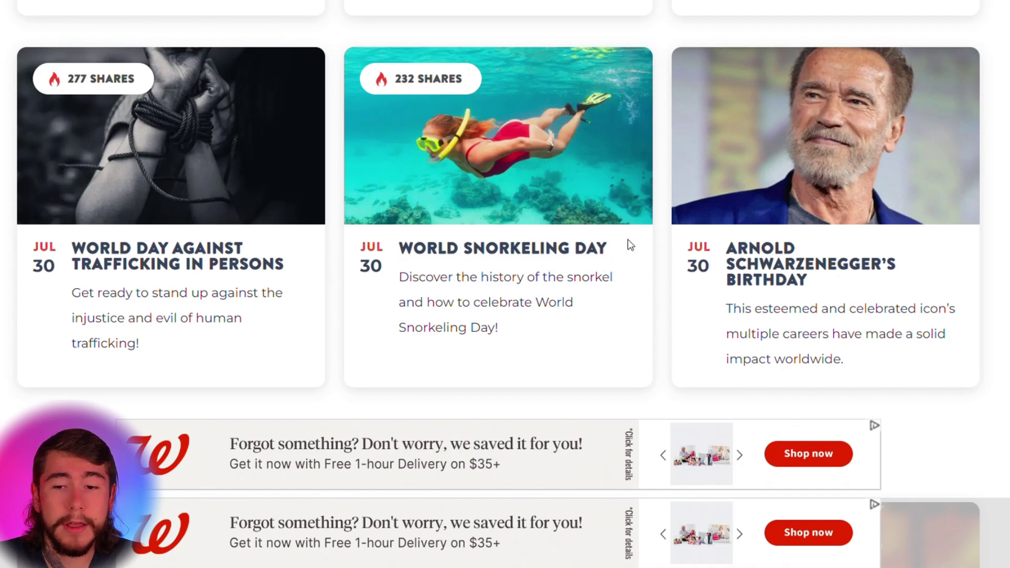
{"action": "scroll", "coordinate": [630, 245], "scroll_direction": "down", "scroll_amount": 8}
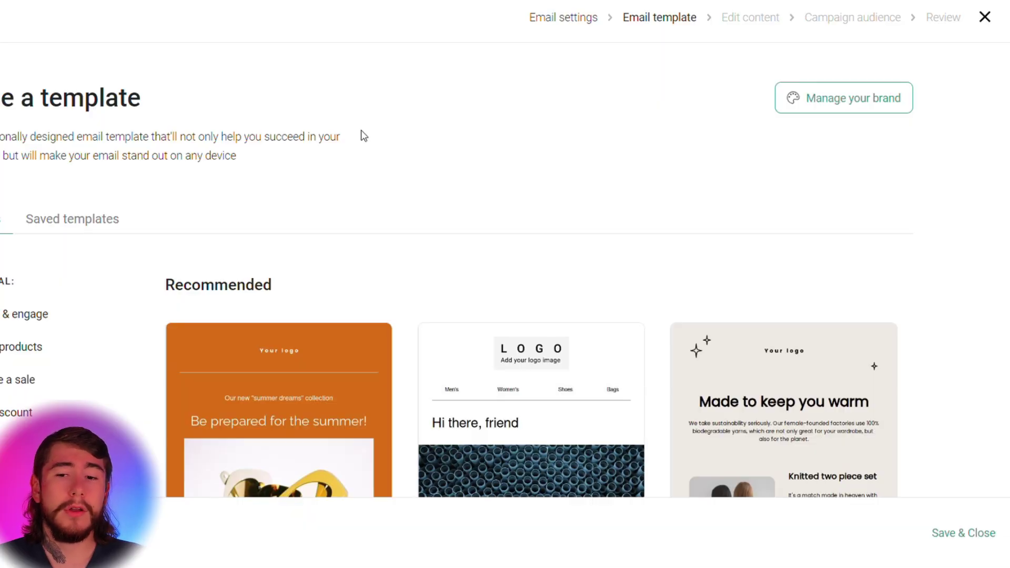
Choose the "Offer a discount code" template for the email campaign from the full template collection.
{"action": "scroll", "coordinate": [364, 136], "scroll_direction": "down", "scroll_amount": 9}
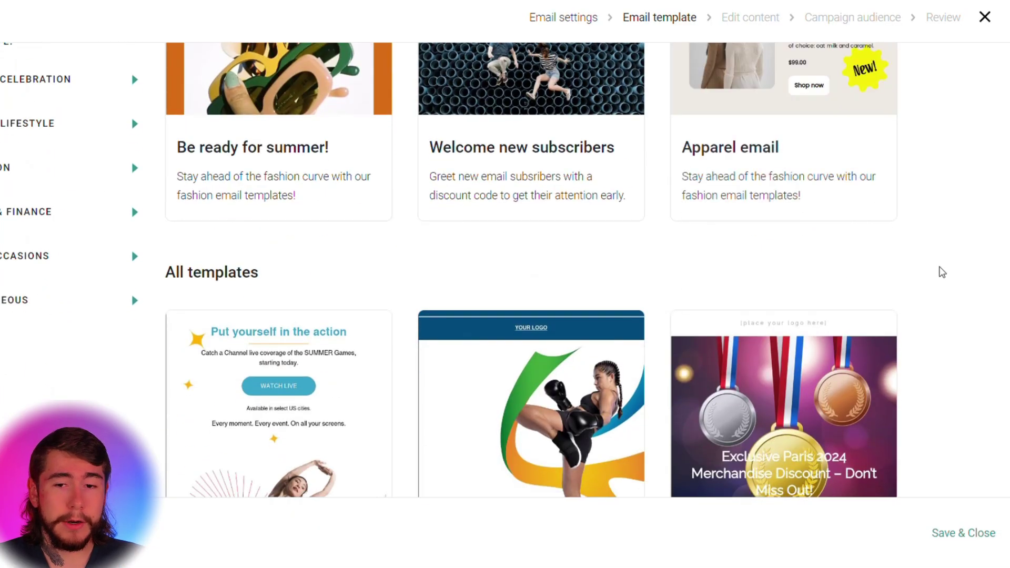
{"action": "scroll", "coordinate": [942, 272], "scroll_direction": "down", "scroll_amount": 15}
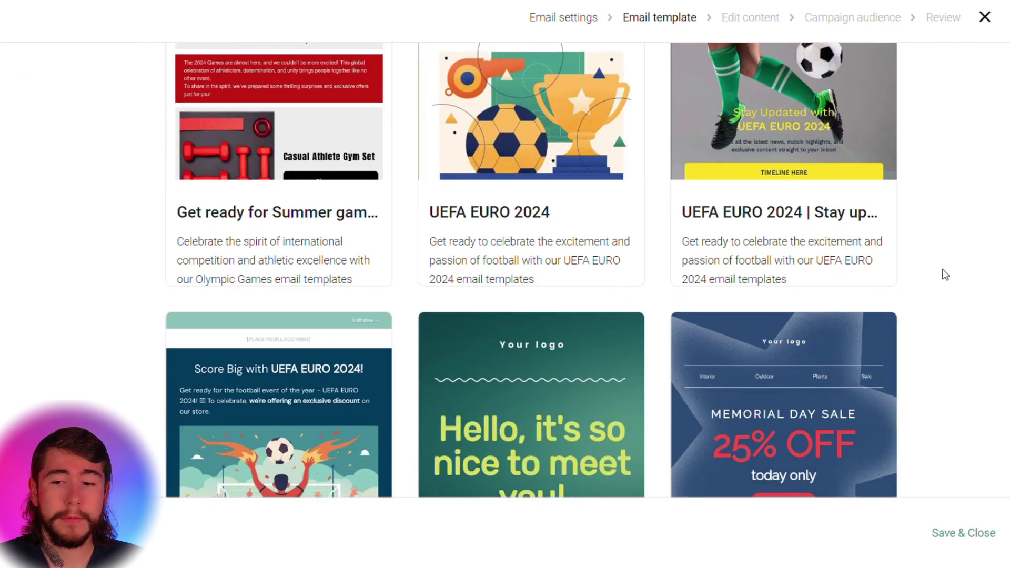
{"action": "scroll", "coordinate": [945, 274], "scroll_direction": "down", "scroll_amount": 15}
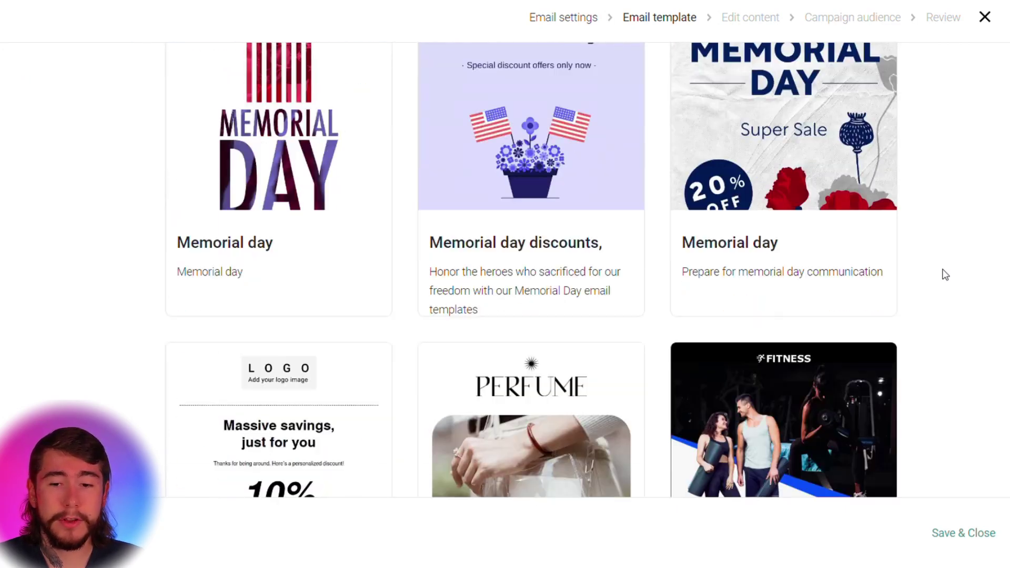
{"action": "scroll", "coordinate": [946, 274], "scroll_direction": "down", "scroll_amount": 10}
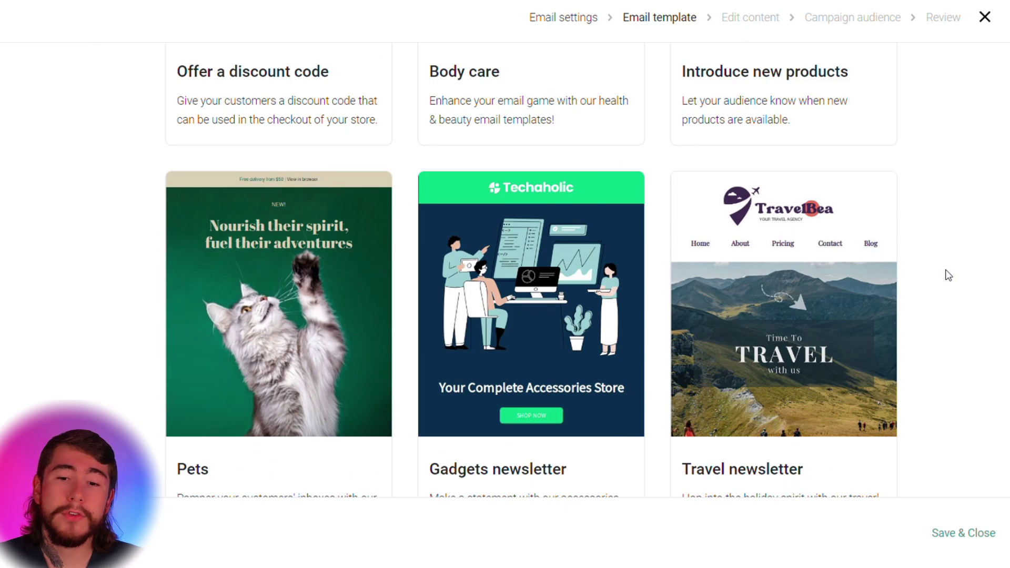
{"action": "scroll", "coordinate": [794, 365], "scroll_direction": "up", "scroll_amount": 5}
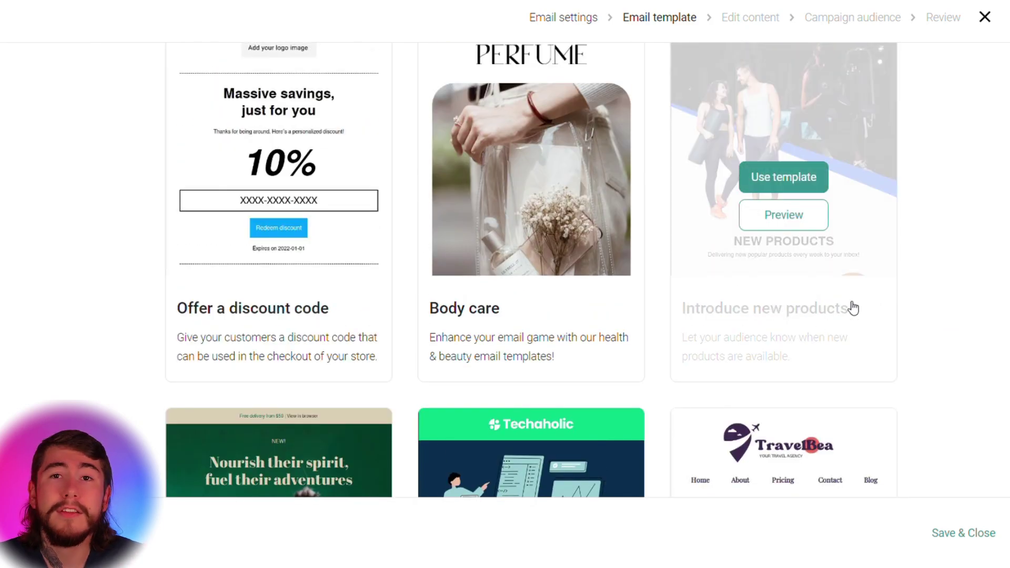
{"action": "scroll", "coordinate": [856, 307], "scroll_direction": "down", "scroll_amount": 10}
{"action": "scroll", "coordinate": [860, 307], "scroll_direction": "up", "scroll_amount": 10}
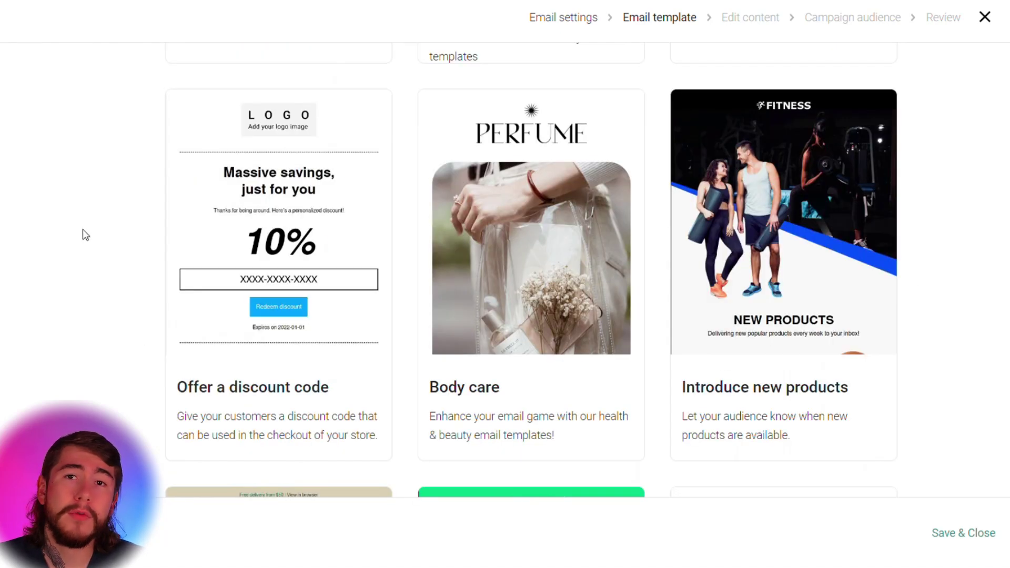
{"action": "mouse_move", "coordinate": [214, 316]}
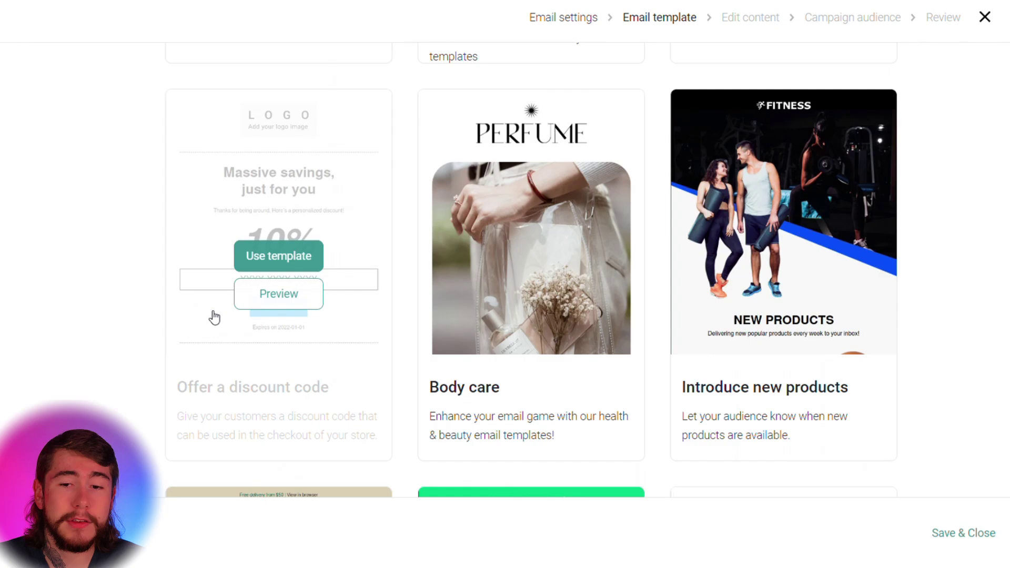
{"action": "left_click", "coordinate": [270, 260]}
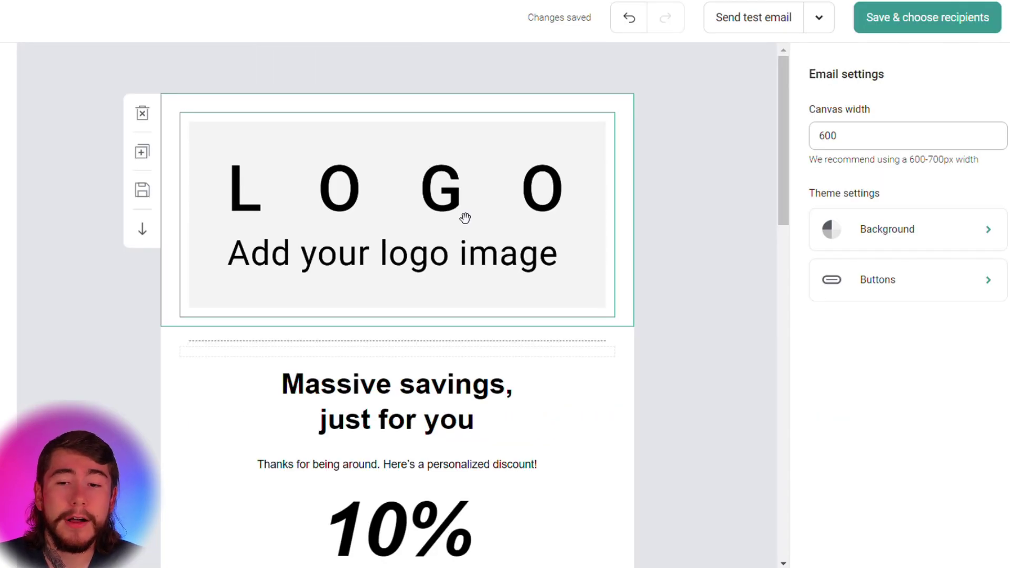
Examine the discount email's layout from the logo and 10% code block to the "Check out crowd favourites" products.
{"action": "scroll", "coordinate": [642, 300], "scroll_direction": "down", "scroll_amount": 4}
{"action": "scroll", "coordinate": [605, 294], "scroll_direction": "up", "scroll_amount": 4}
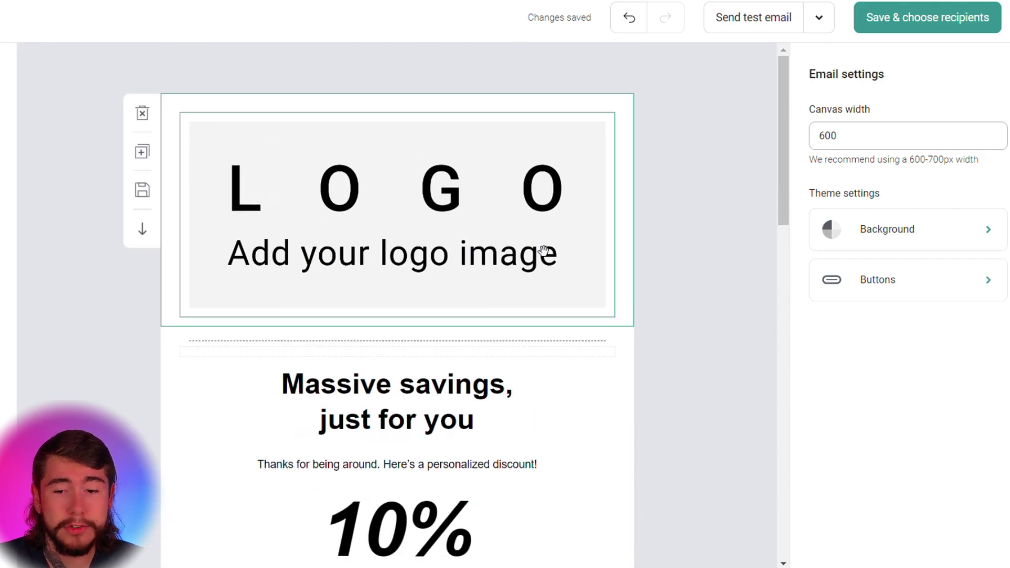
{"action": "scroll", "coordinate": [440, 246], "scroll_direction": "down", "scroll_amount": 7}
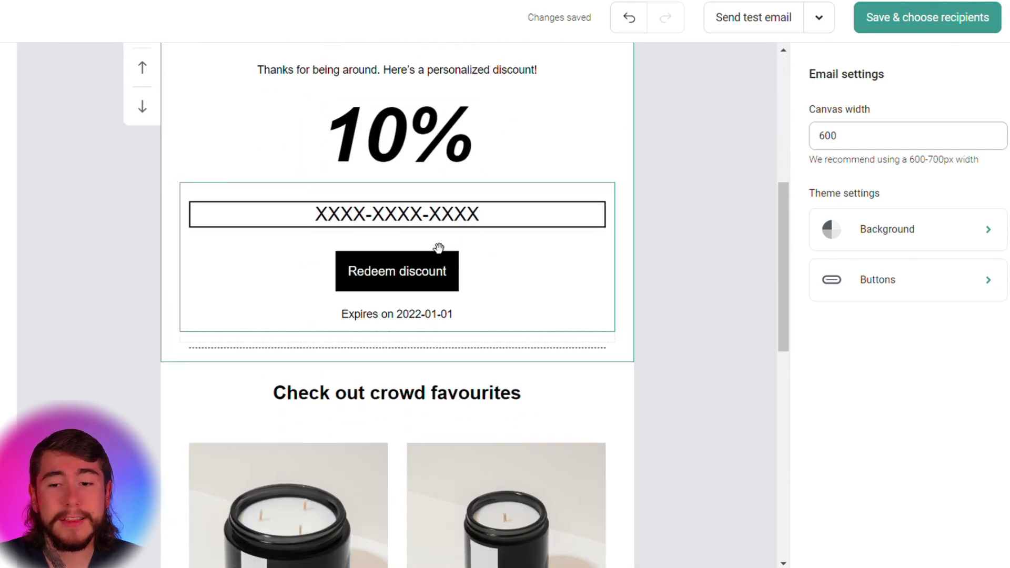
{"action": "scroll", "coordinate": [553, 235], "scroll_direction": "up", "scroll_amount": 1}
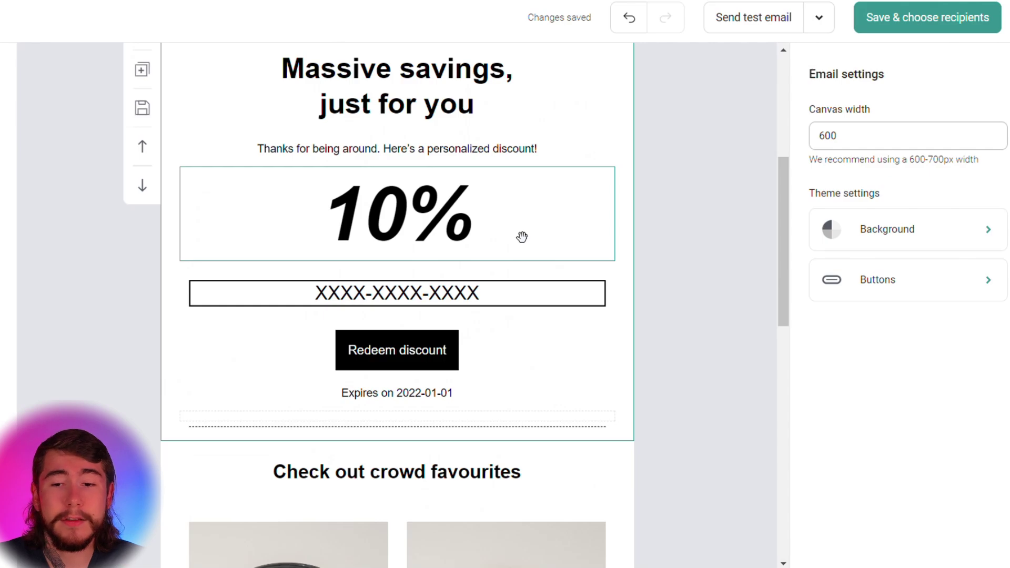
{"action": "scroll", "coordinate": [522, 236], "scroll_direction": "down", "scroll_amount": 6}
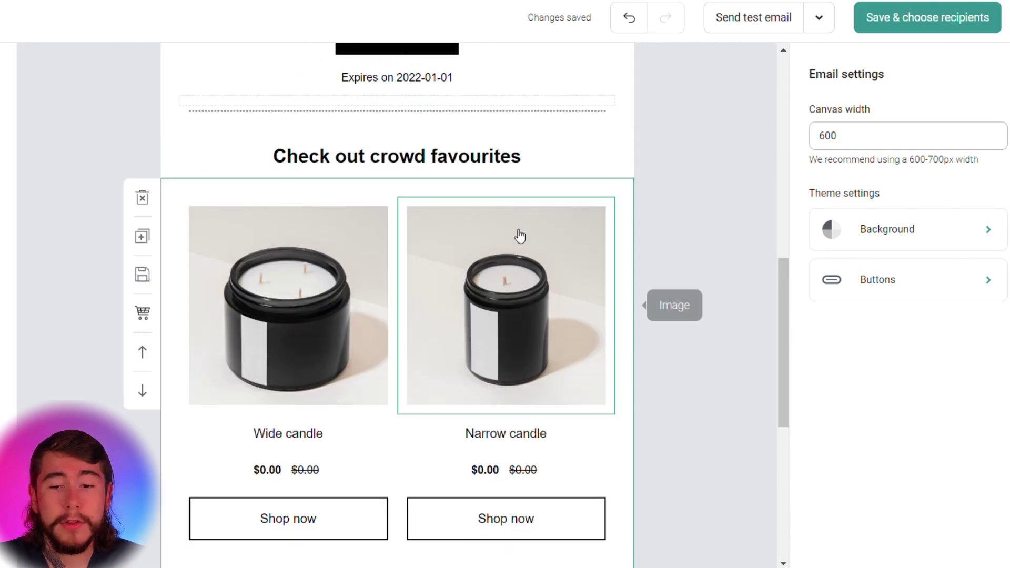
{"action": "scroll", "coordinate": [525, 316], "scroll_direction": "down", "scroll_amount": 3}
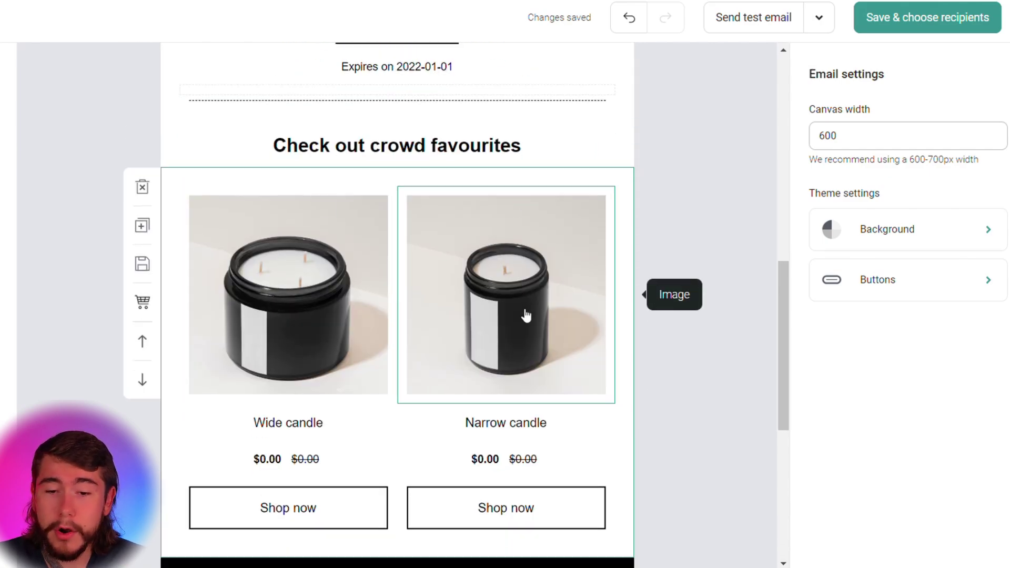
Review the discount email from its logo to the product section and preview the library's saved, preheader and hero image layouts.
{"action": "scroll", "coordinate": [606, 245], "scroll_direction": "up", "scroll_amount": 9}
{"action": "scroll", "coordinate": [664, 248], "scroll_direction": "up", "scroll_amount": 5}
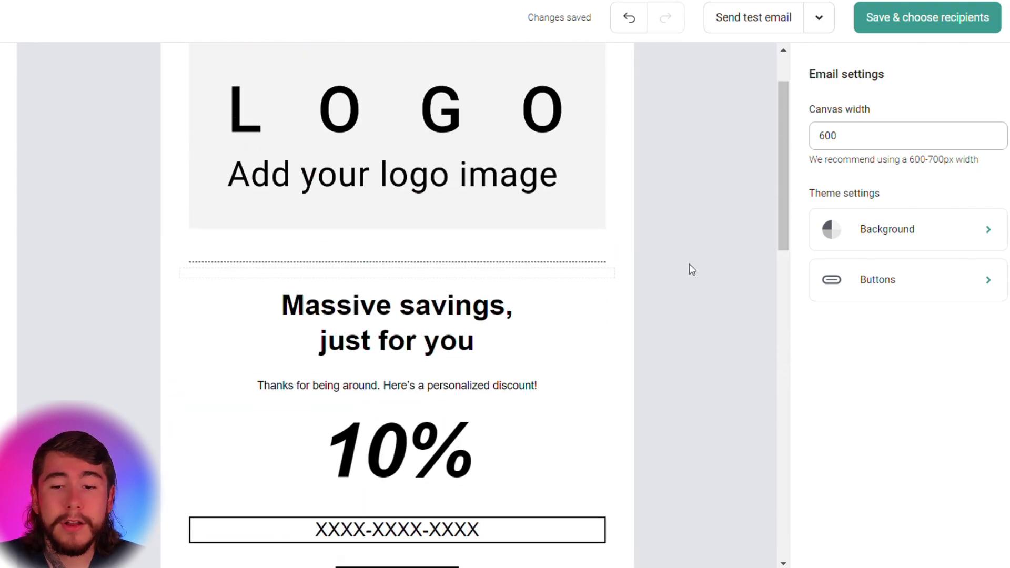
{"action": "scroll", "coordinate": [690, 264], "scroll_direction": "down", "scroll_amount": 1}
{"action": "scroll", "coordinate": [689, 260], "scroll_direction": "down", "scroll_amount": 5}
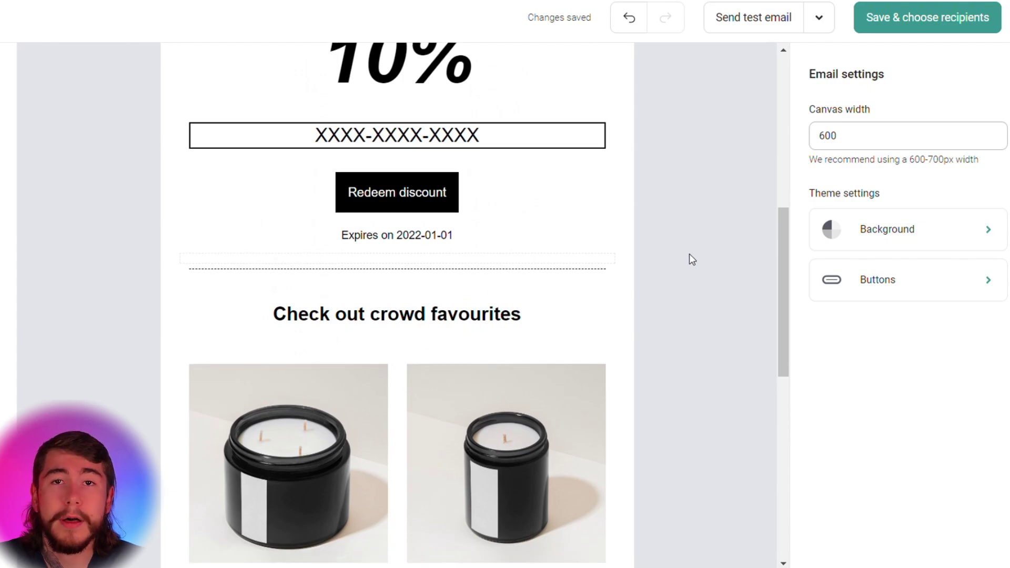
{"action": "mouse_move", "coordinate": [0, 203]}
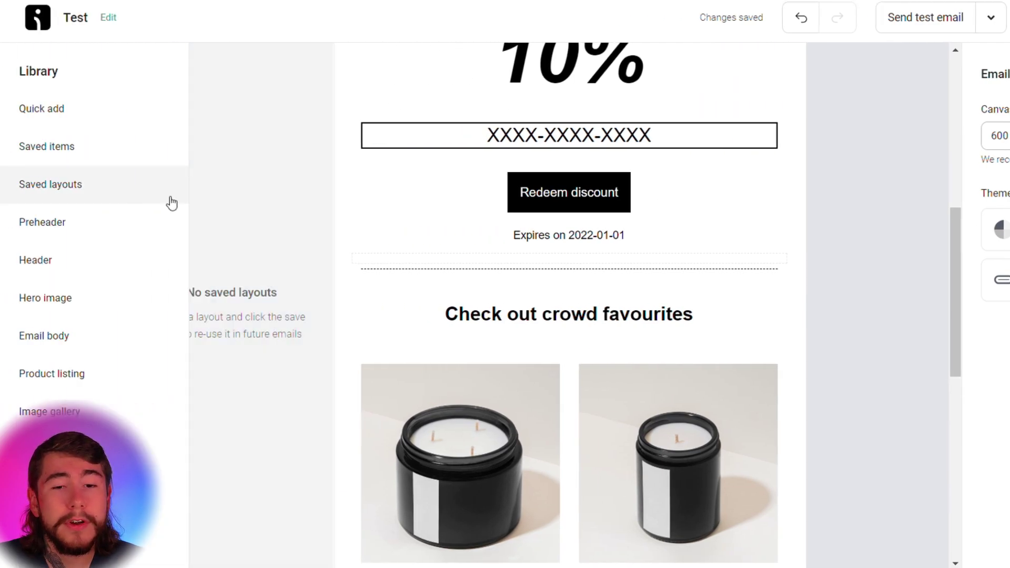
{"action": "mouse_move", "coordinate": [122, 246]}
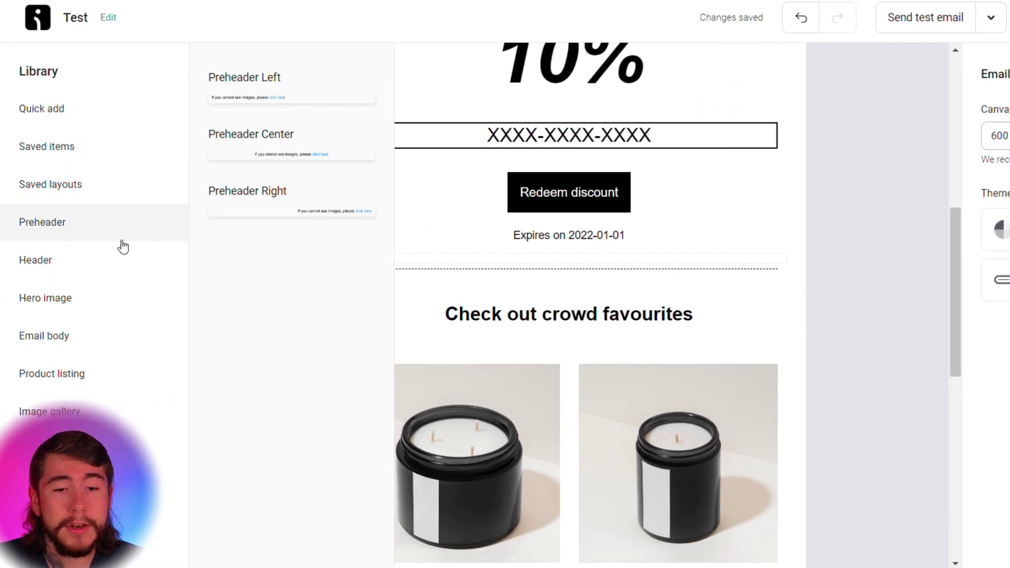
{"action": "mouse_move", "coordinate": [77, 300]}
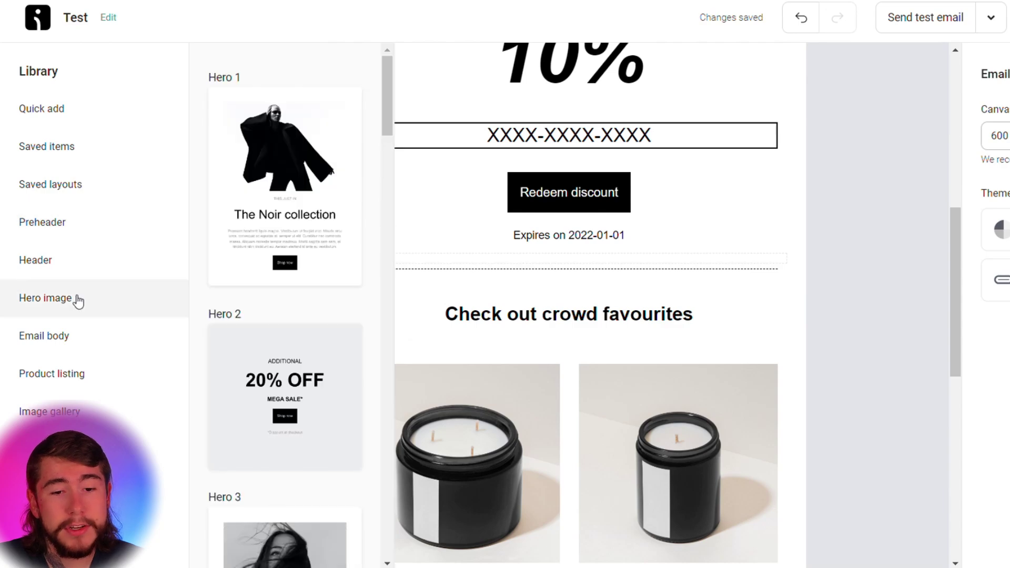
{"action": "mouse_move", "coordinate": [100, 367]}
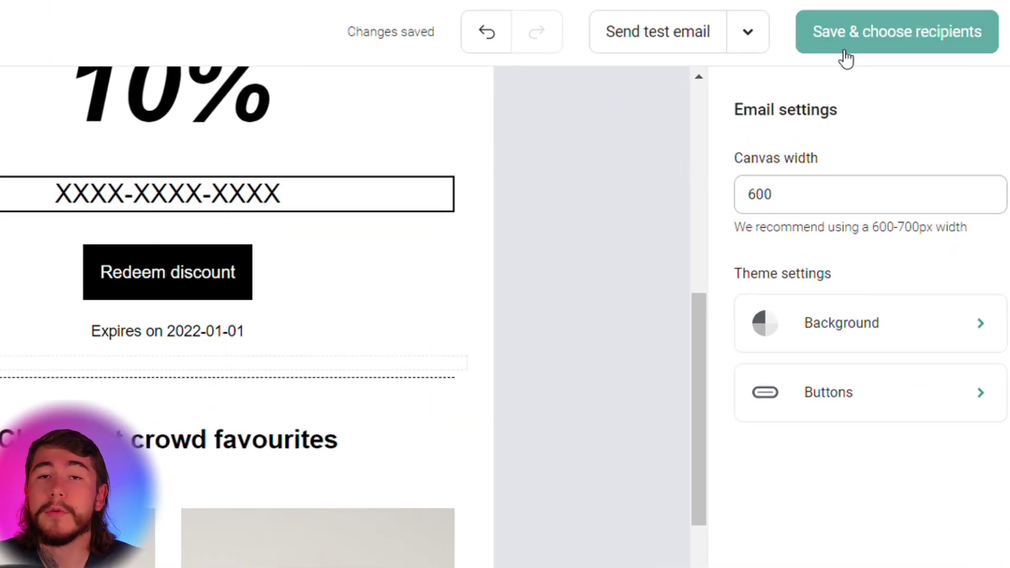
Save the email content, address the campaign to all subscribers and choose the "Schedule for later" sending option.
{"action": "left_click", "coordinate": [844, 51]}
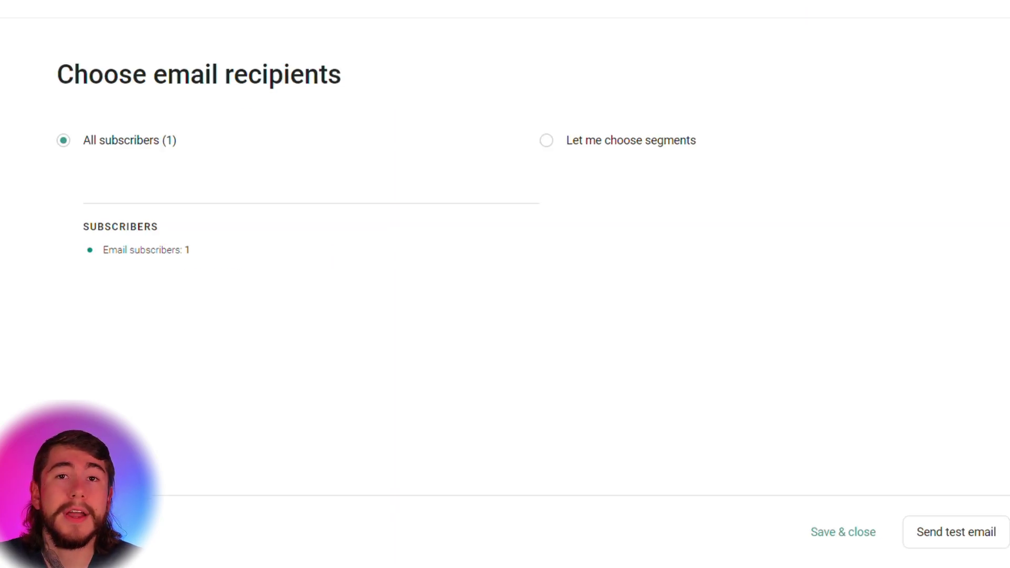
{"action": "left_click", "coordinate": [955, 526]}
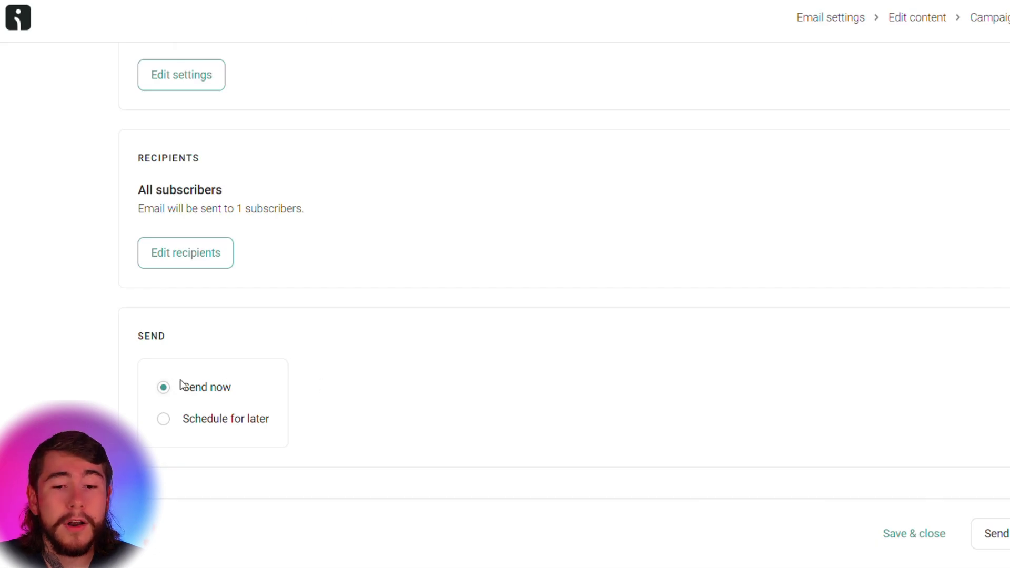
{"action": "left_click", "coordinate": [220, 431]}
{"action": "scroll", "coordinate": [221, 435], "scroll_direction": "down", "scroll_amount": 3}
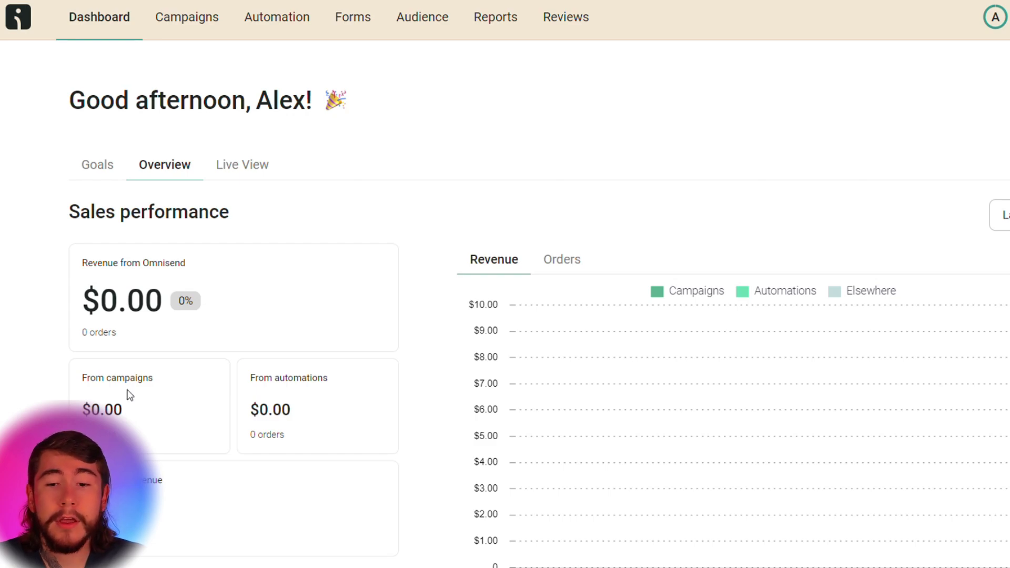
Examine the dashboard overview's sales performance and audience growth sections, including email and SMS subscribers.
{"action": "scroll", "coordinate": [347, 410], "scroll_direction": "down", "scroll_amount": 9}
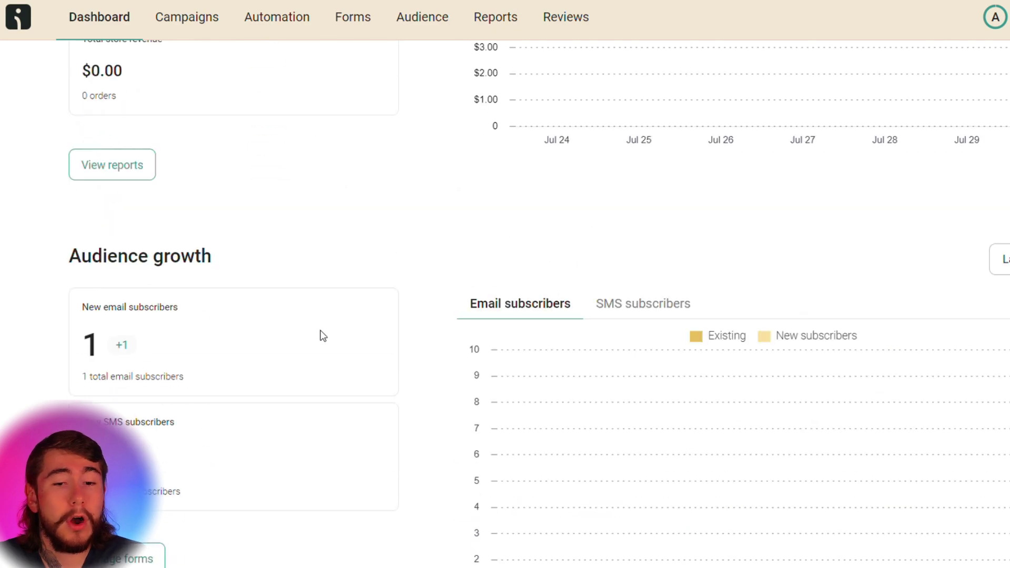
{"action": "scroll", "coordinate": [323, 325], "scroll_direction": "down", "scroll_amount": 2}
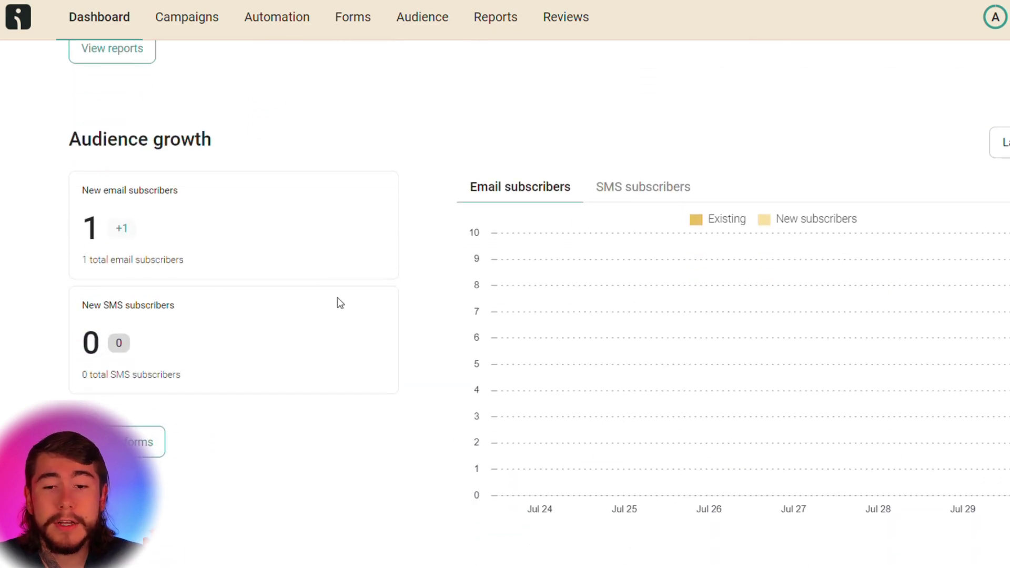
{"action": "scroll", "coordinate": [340, 303], "scroll_direction": "up", "scroll_amount": 8}
{"action": "scroll", "coordinate": [368, 289], "scroll_direction": "up", "scroll_amount": 1}
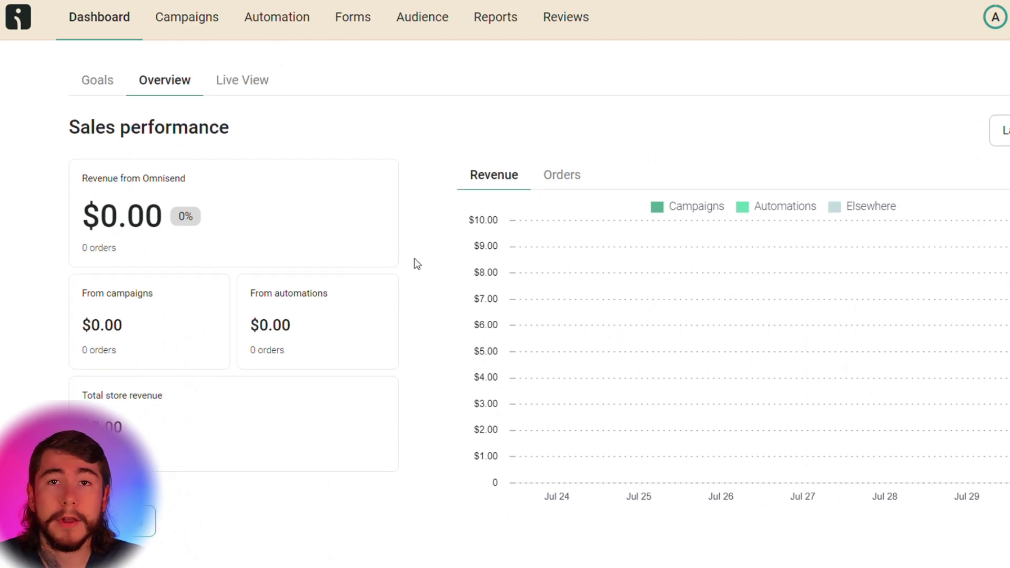